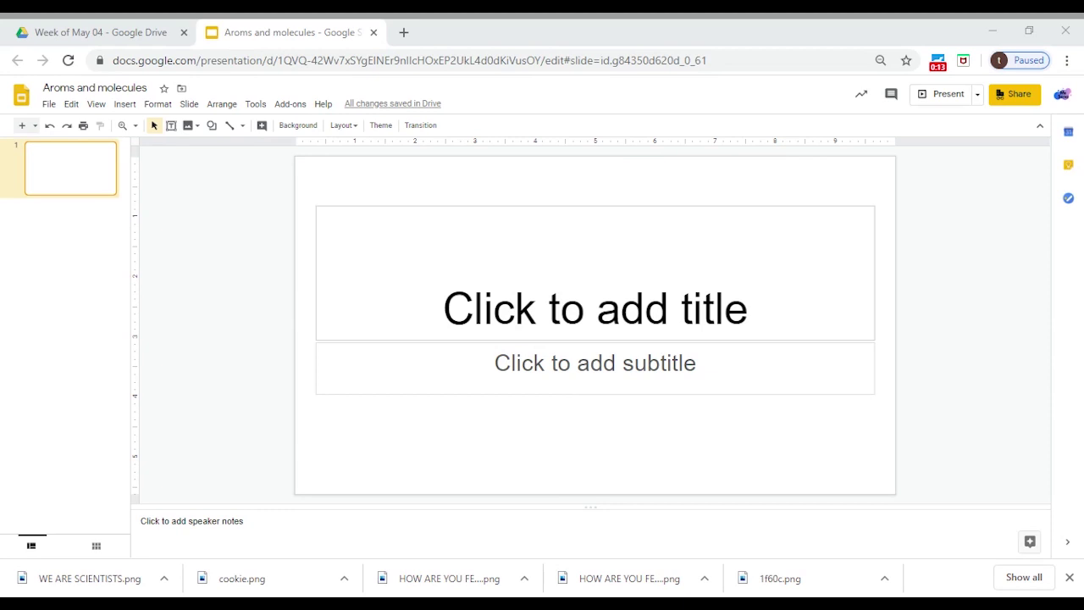
Delete the empty title and subtitle placeholders from the first slide
click(619, 206)
key(Delete)
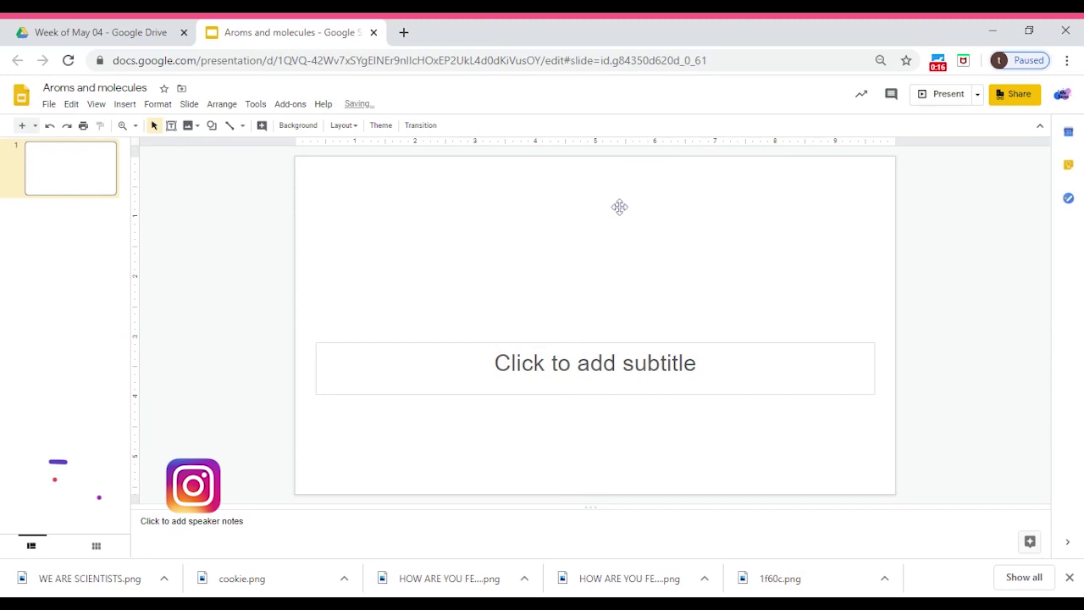
click(576, 344)
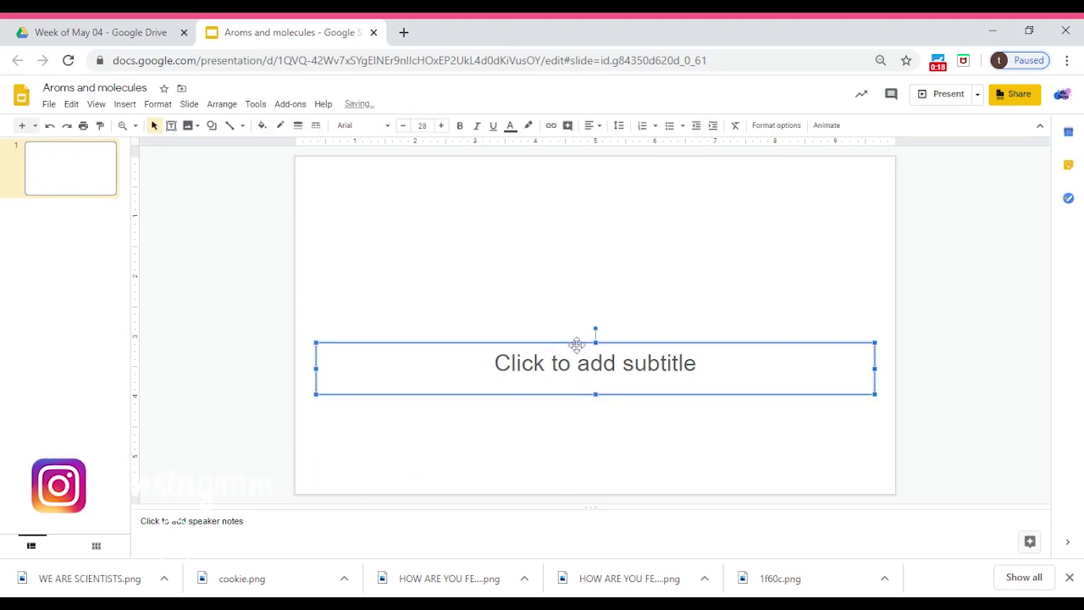
key(Delete)
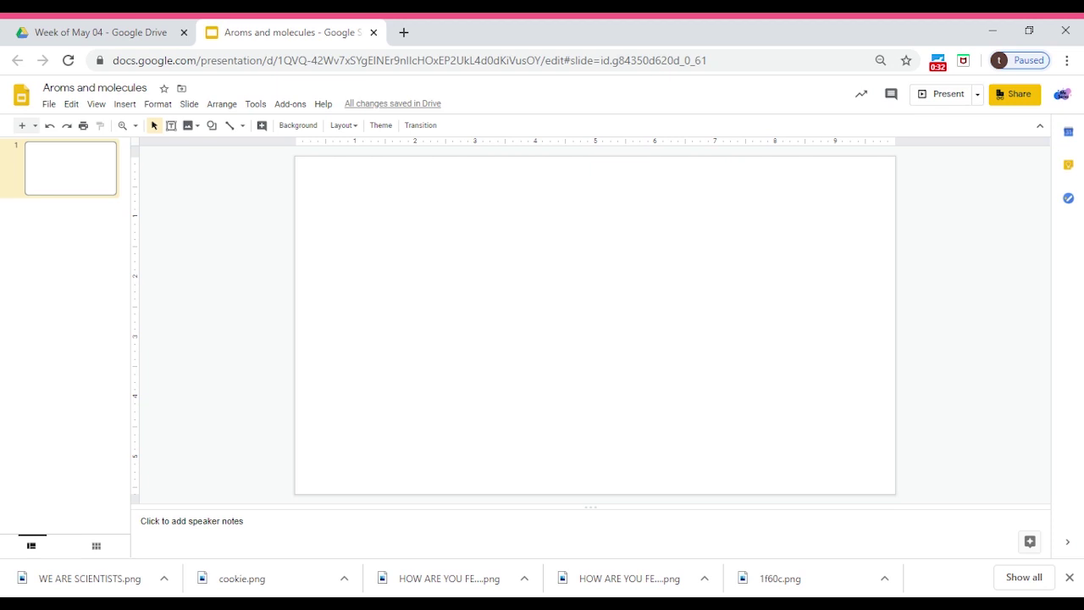
Set a custom 8.5 x 11 inch portrait page size in Page setup
click(63, 106)
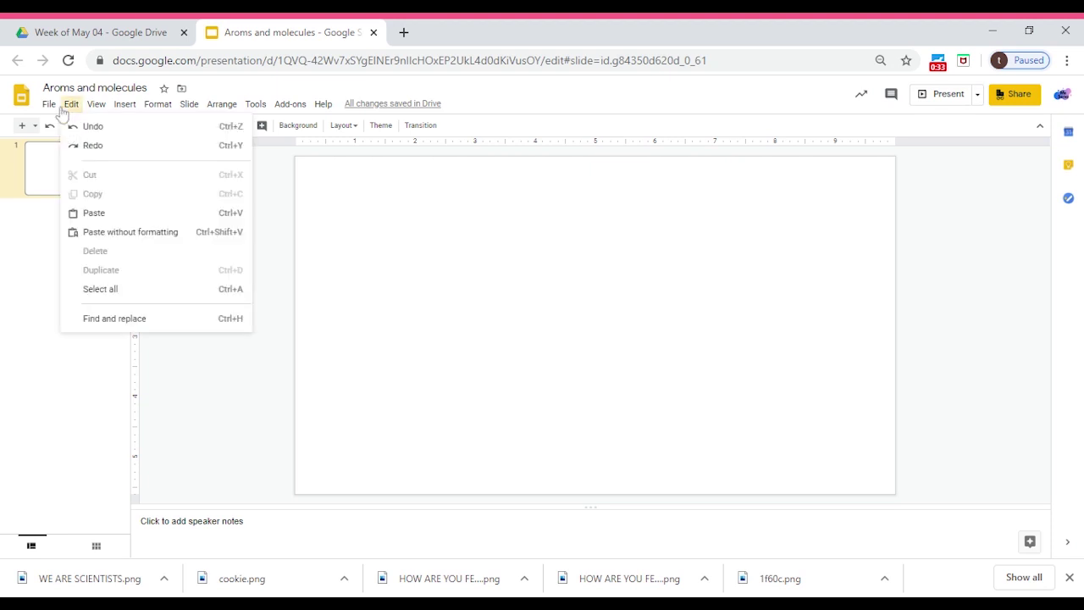
click(64, 108)
click(60, 110)
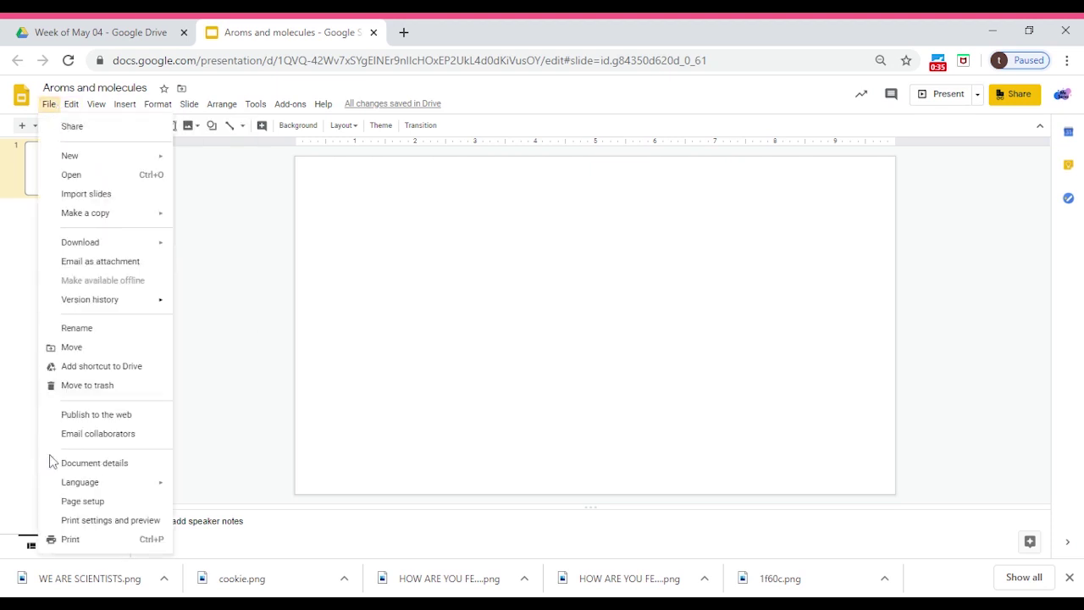
click(76, 505)
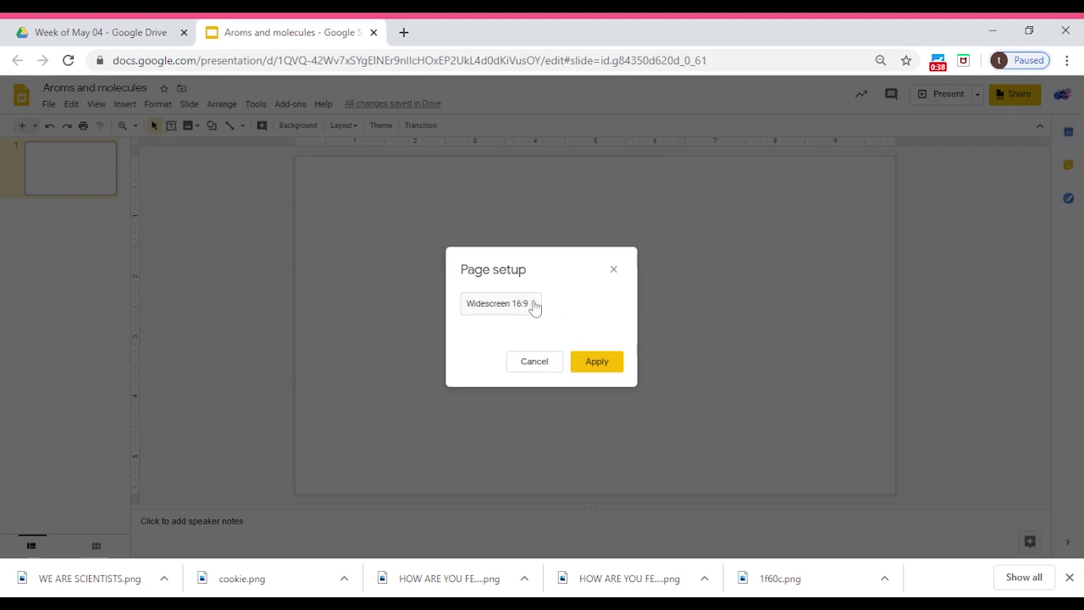
click(531, 303)
click(513, 342)
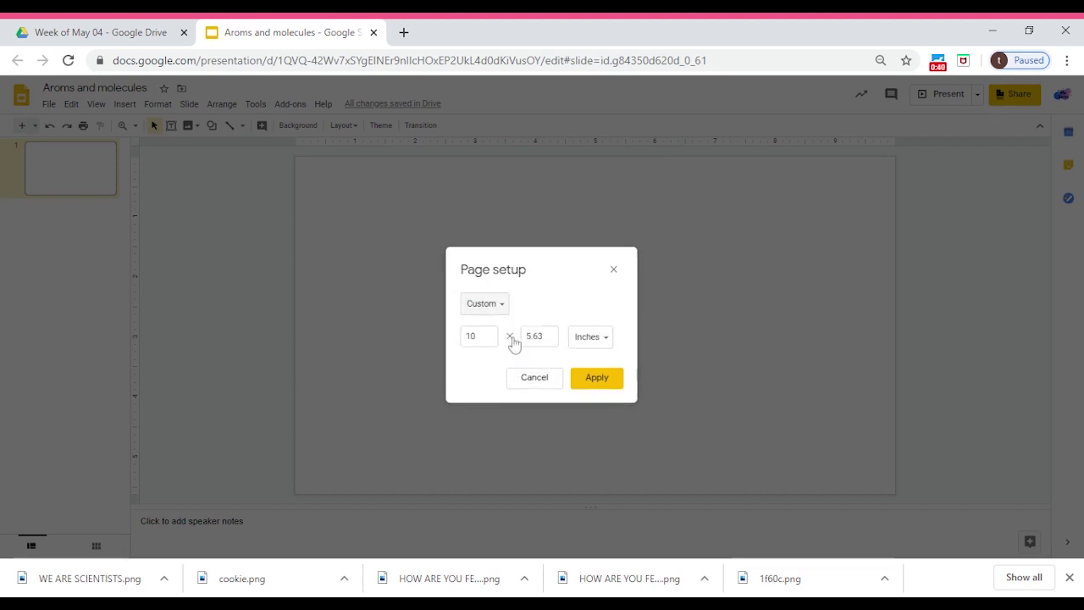
double_click(471, 336)
text(8)
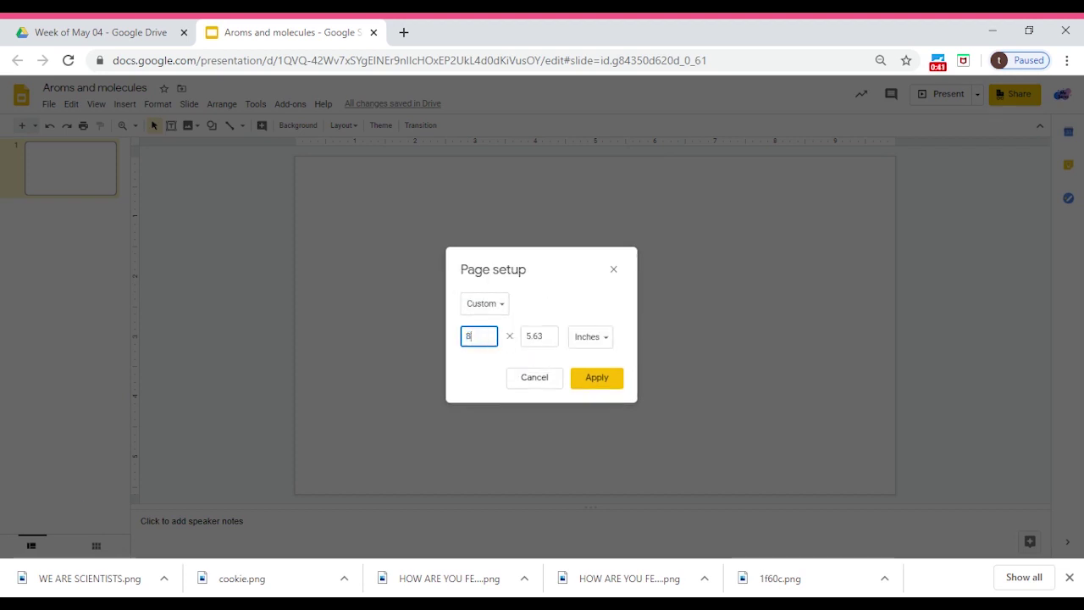
text(.5)
key(Tab)
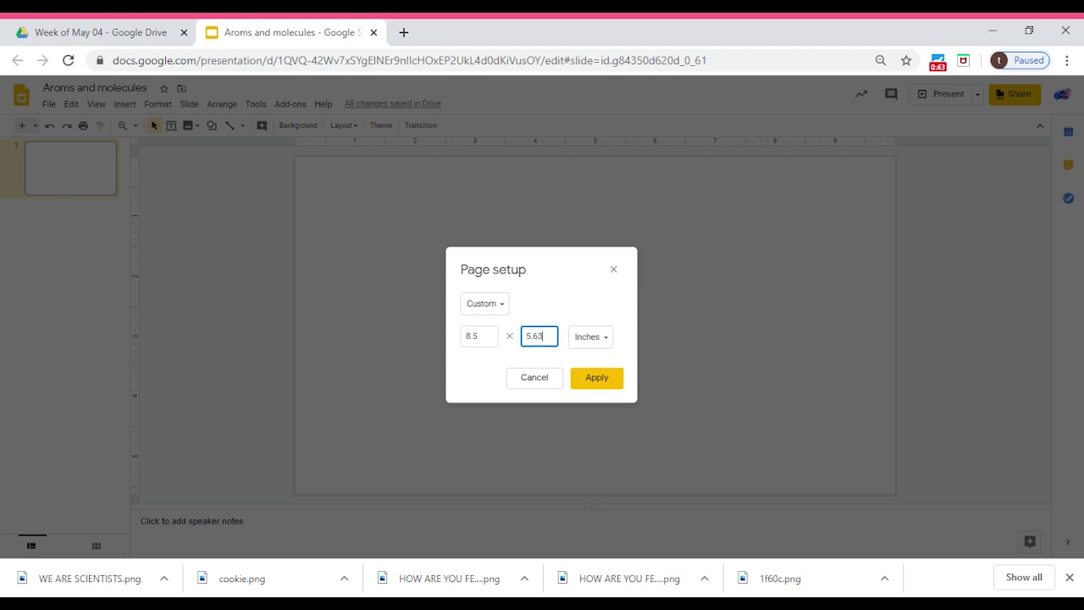
text(11)
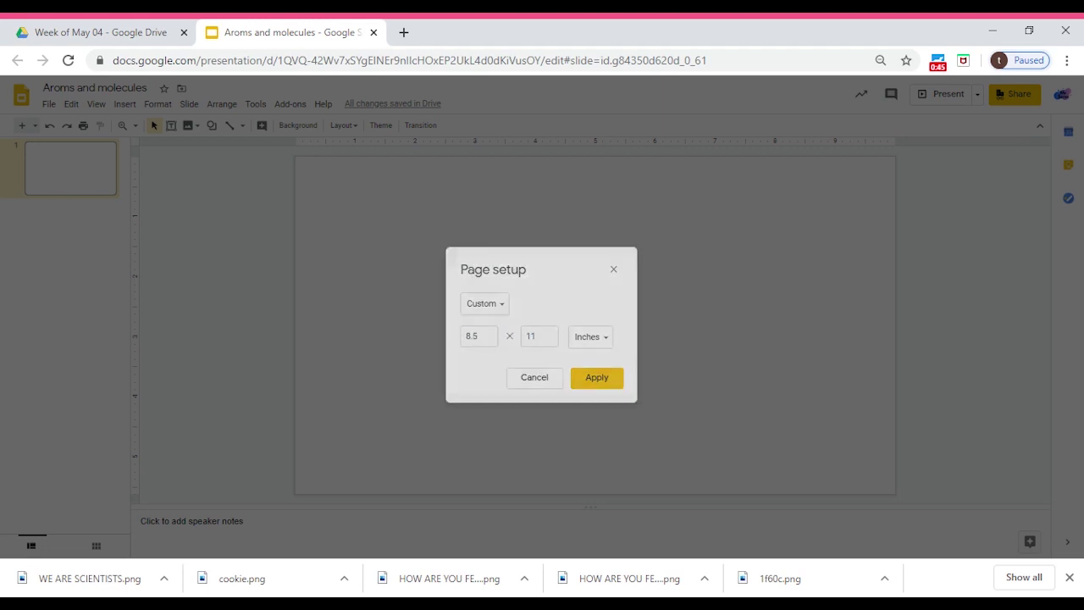
key(Return)
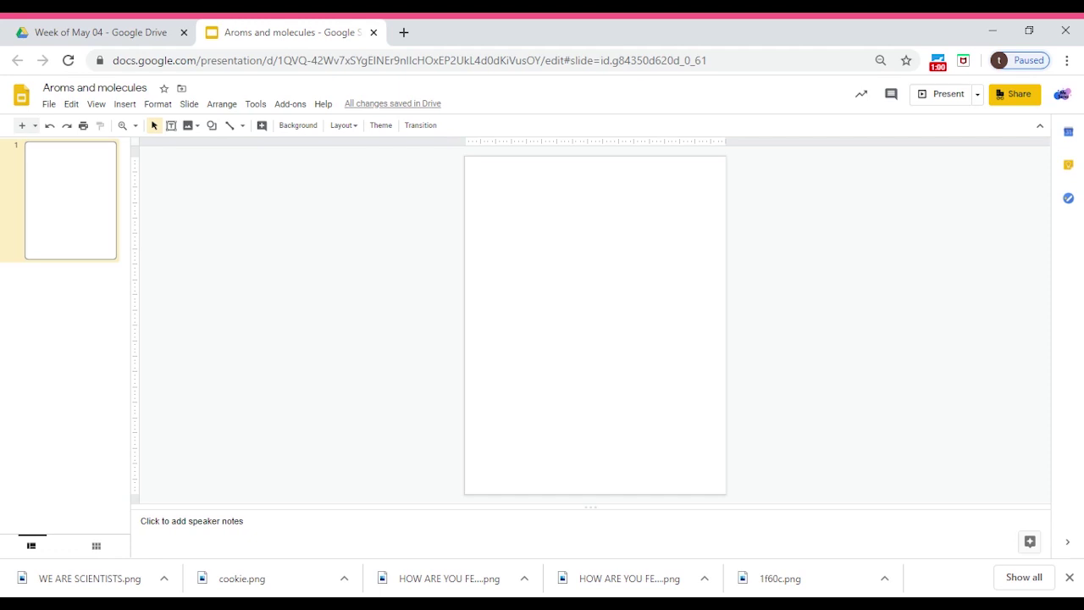
Set the slide background to the WE ARE SCIENTISTS OF GRADE 2 image
click(296, 125)
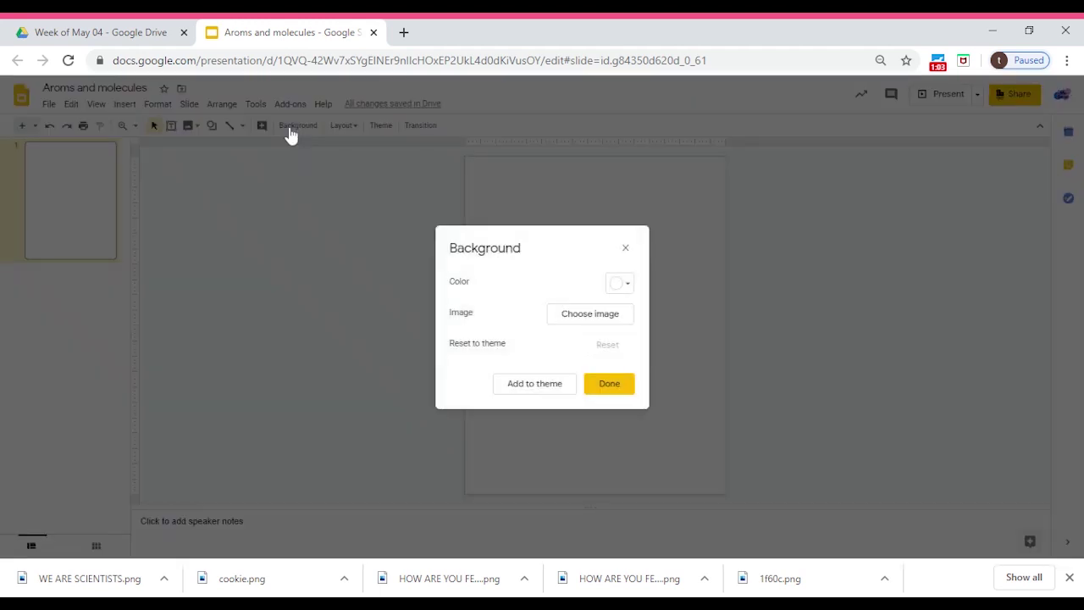
click(613, 321)
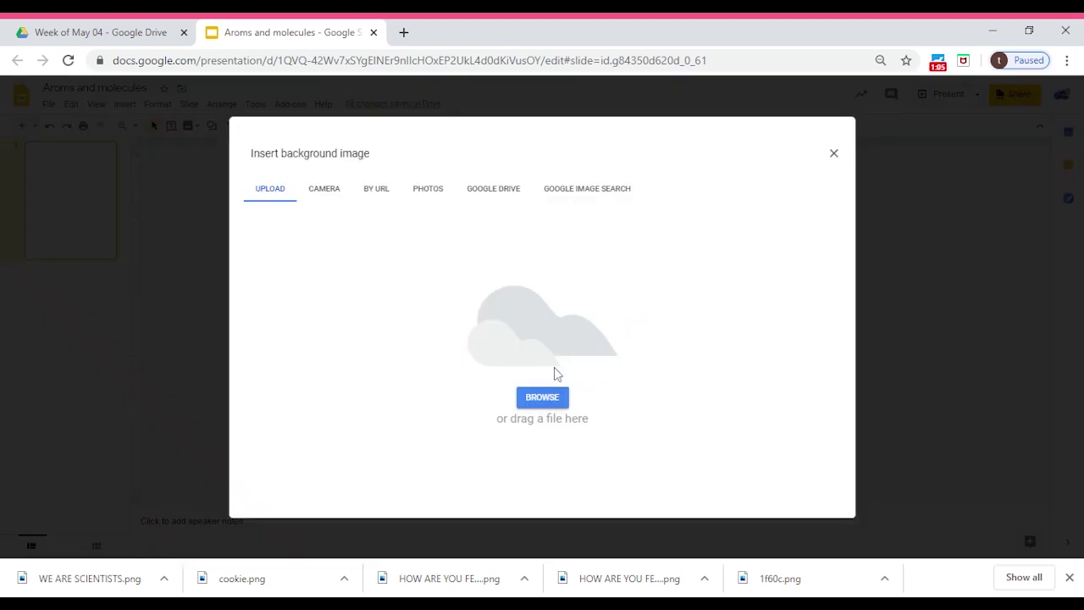
click(544, 397)
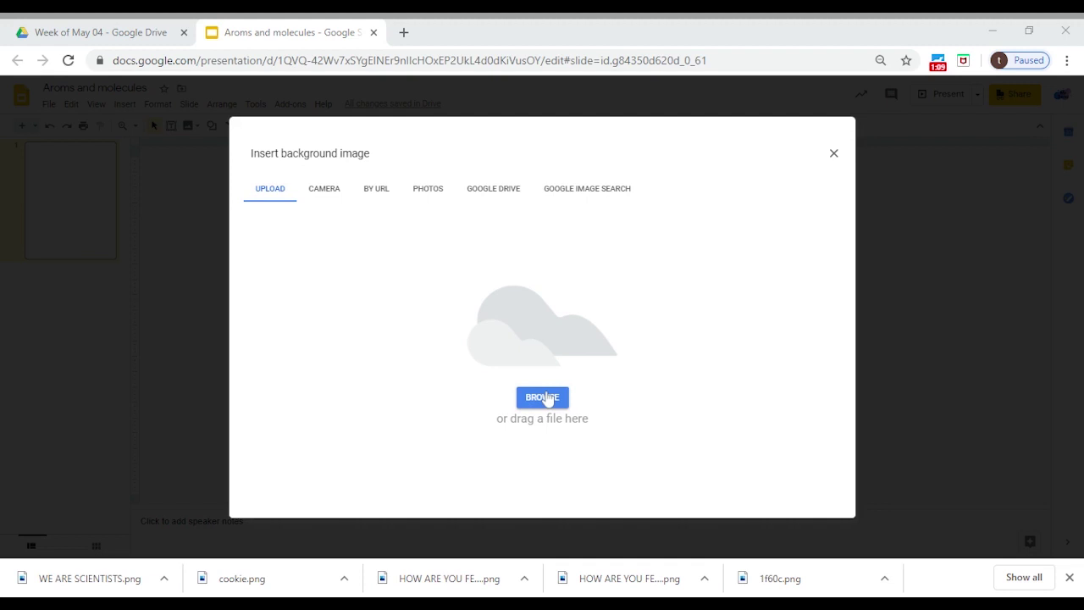
key(Return)
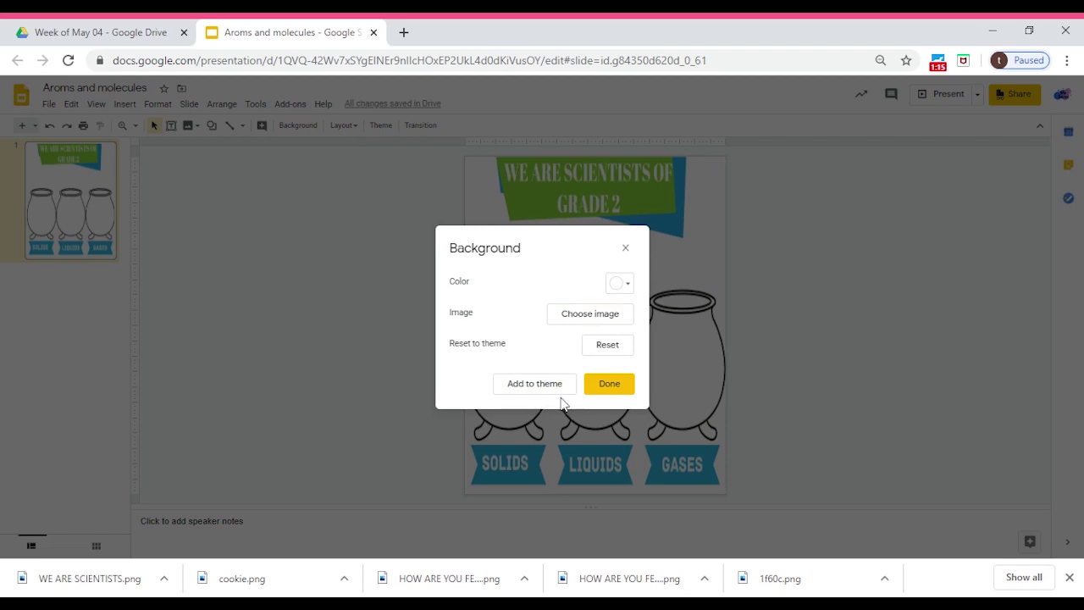
click(610, 393)
Try dragging the pots to confirm they belong to the background, not separate objects
drag(551, 252, 455, 271)
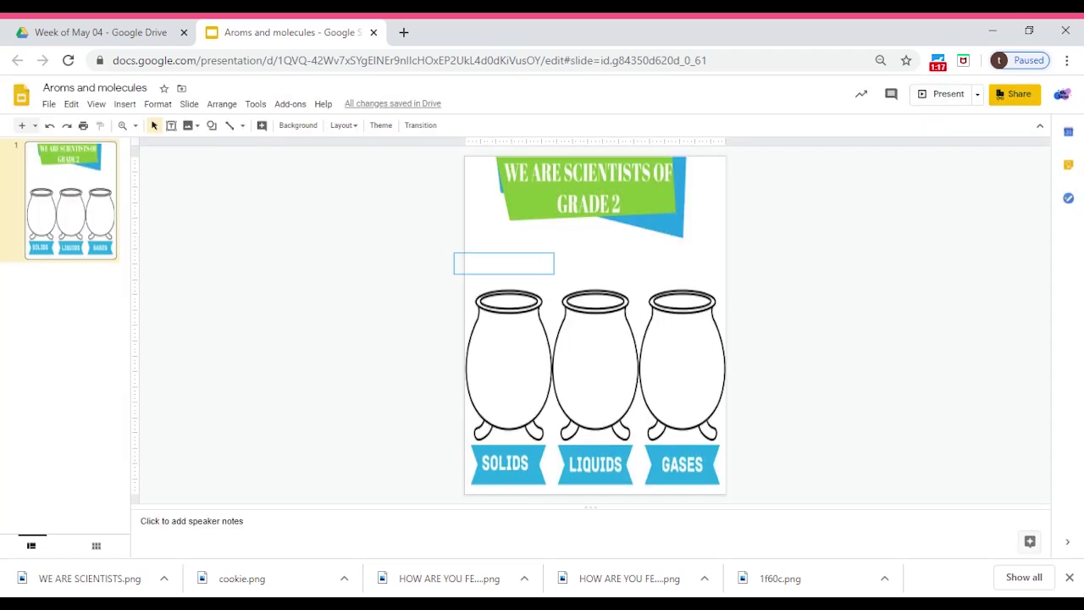
drag(556, 173, 717, 222)
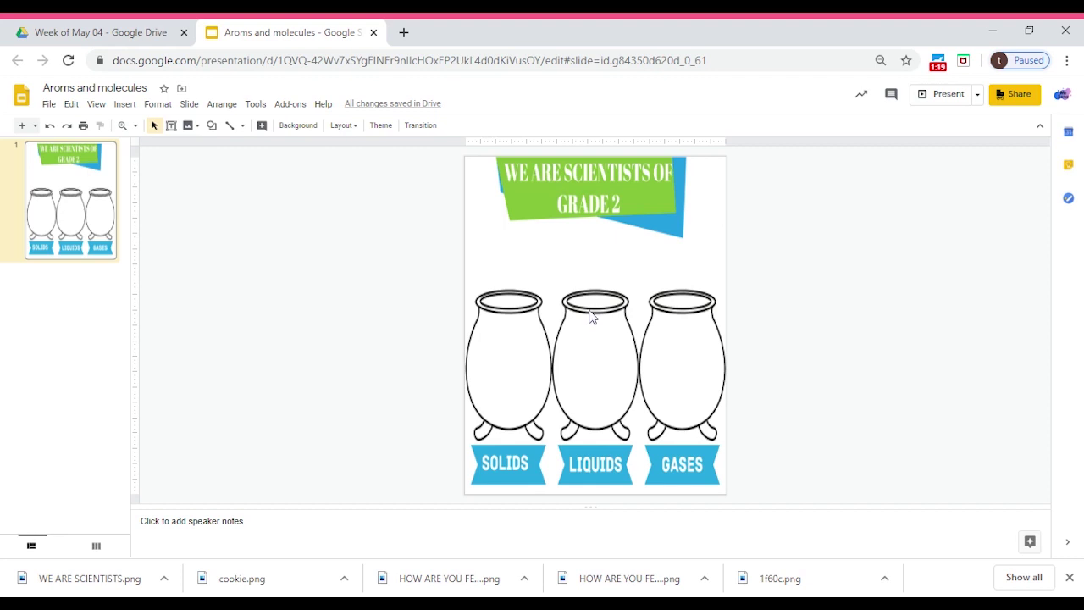
drag(590, 315, 411, 362)
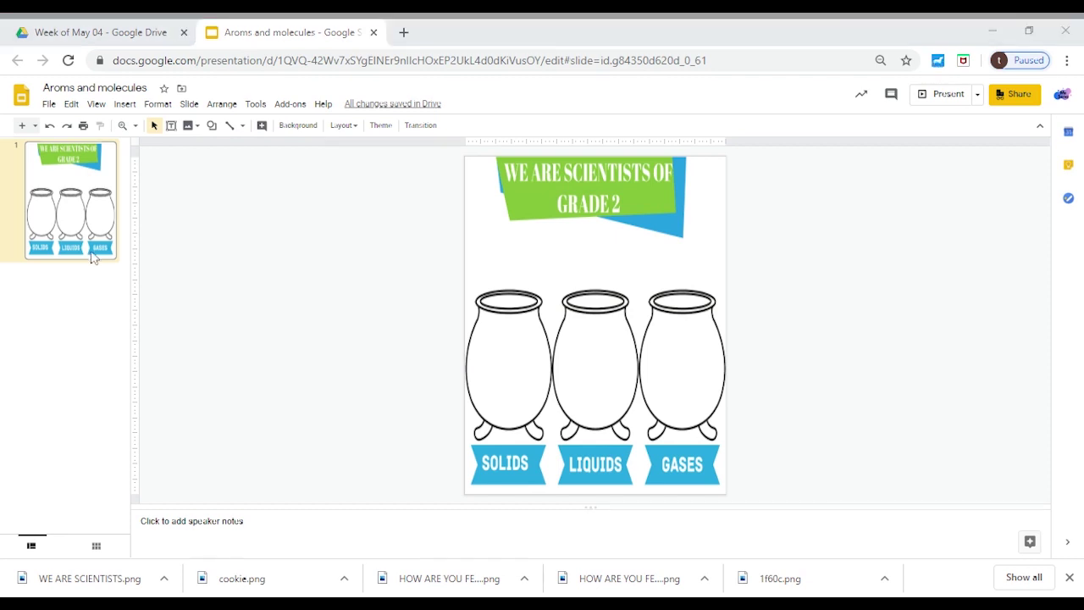
Paste the yellow sticky-note image left of the page, tilted slightly counterclockwise
right_click(225, 262)
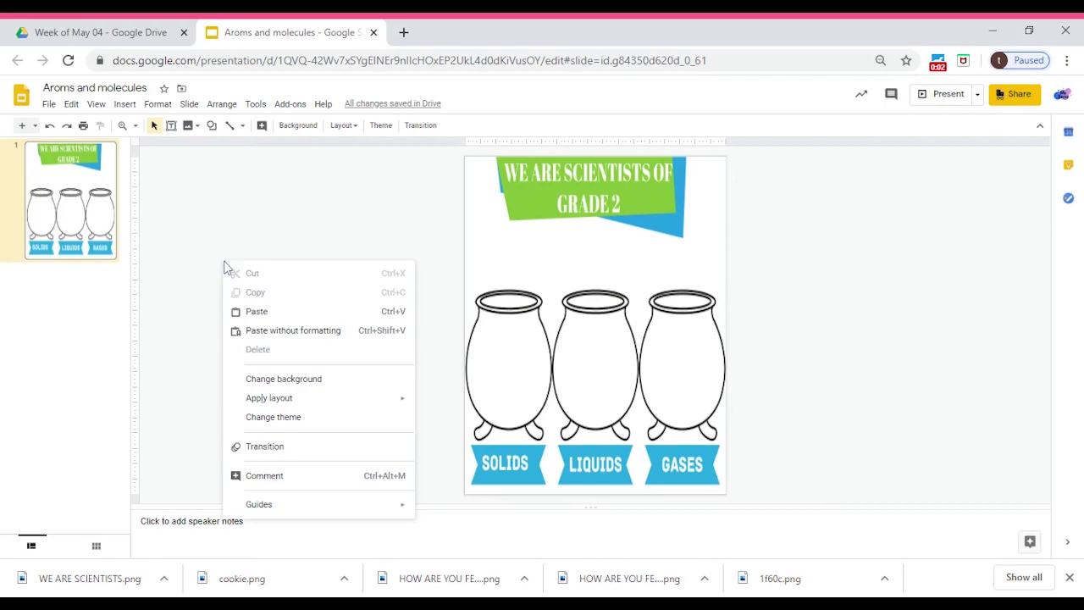
click(256, 312)
mouse_move(496, 193)
mouse_down()
mouse_move(270, 264)
mouse_move(345, 313)
mouse_move(384, 365)
mouse_up()
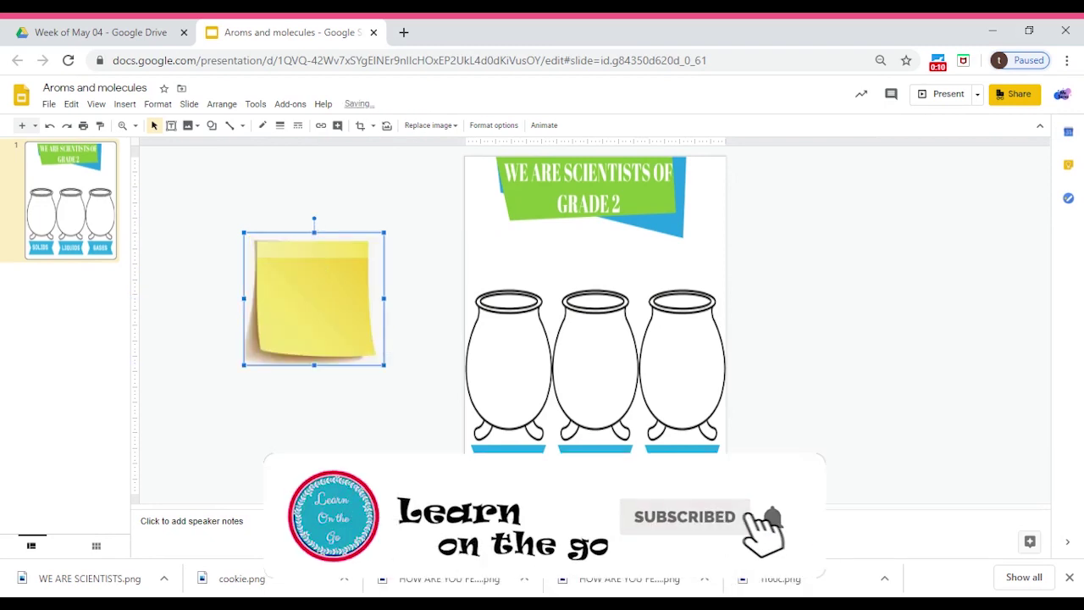
drag(315, 219, 288, 208)
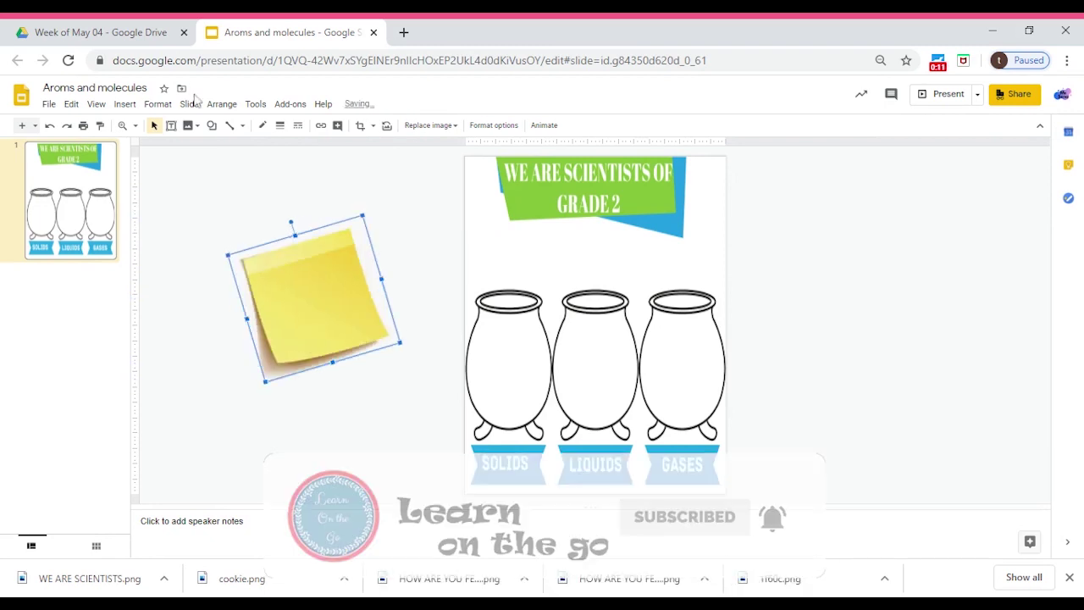
click(170, 125)
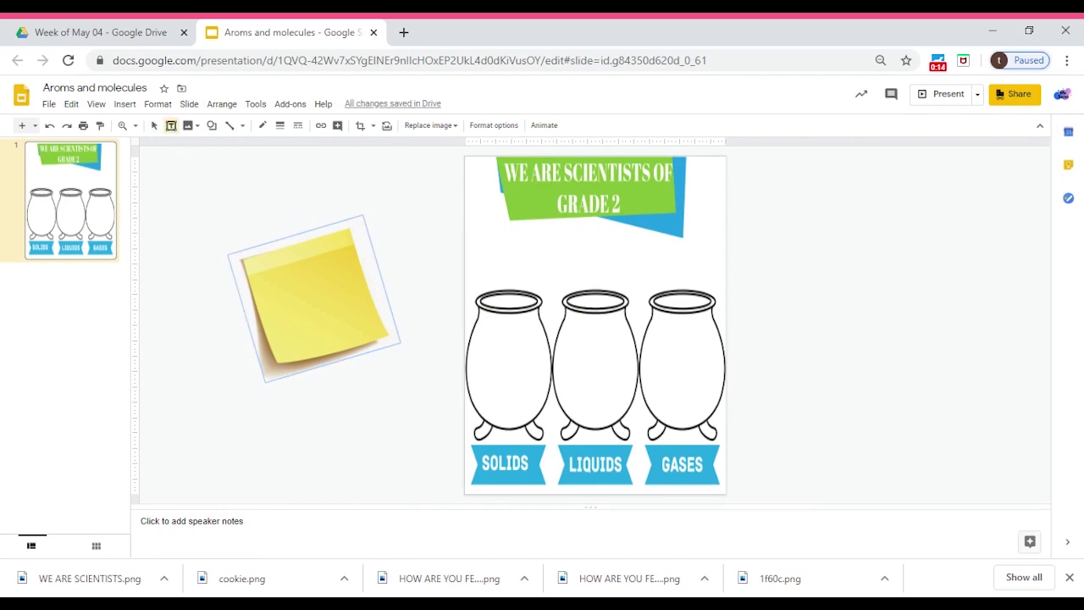
Draw a text box across the sticky note in Caveat font, size 40
drag(260, 275, 471, 299)
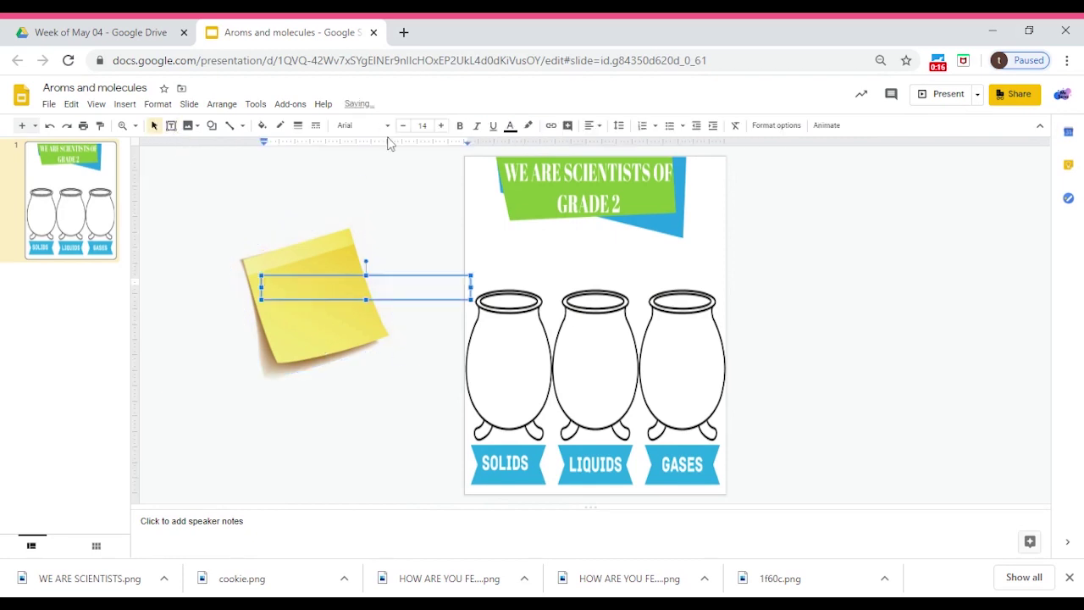
click(422, 125)
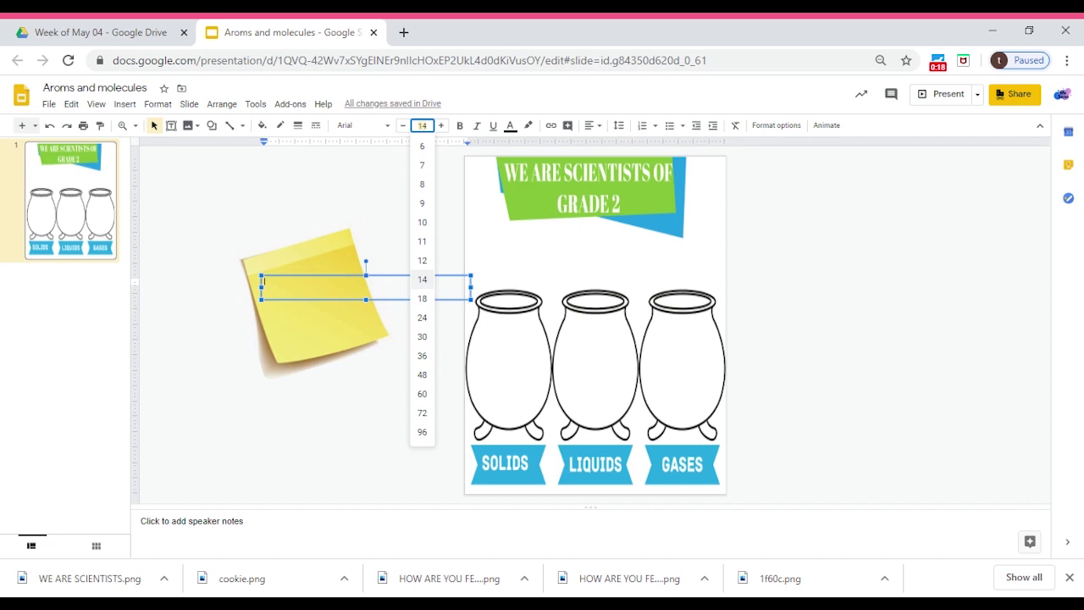
text(40)
key(Return)
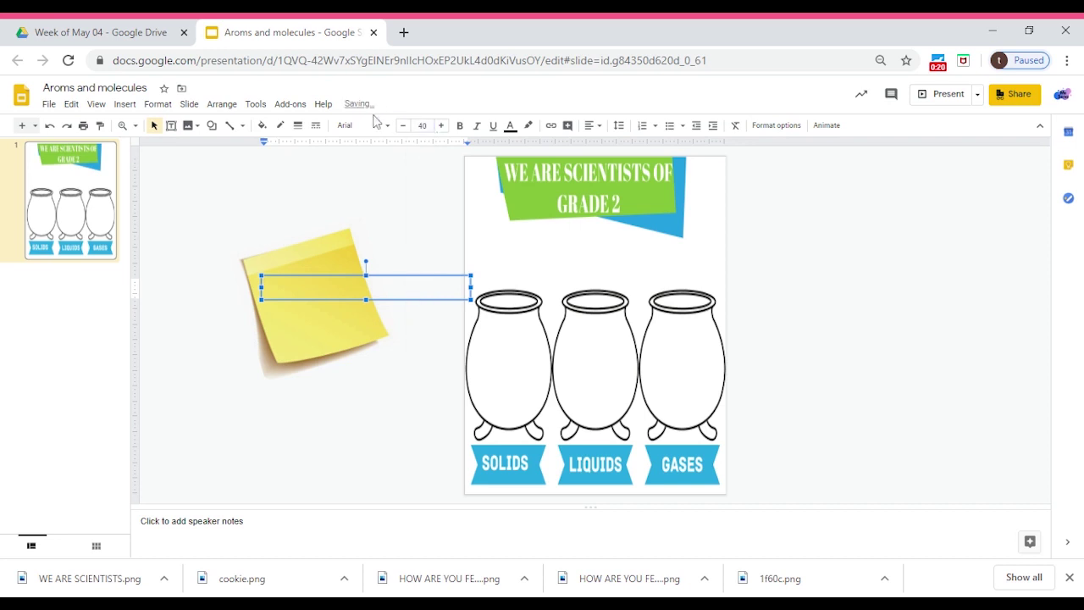
click(364, 125)
click(373, 197)
Type the cookie-dragging instruction, inserting 'into the cauldrons' after 'cookies'
text(Drag and d)
text(rop the cook)
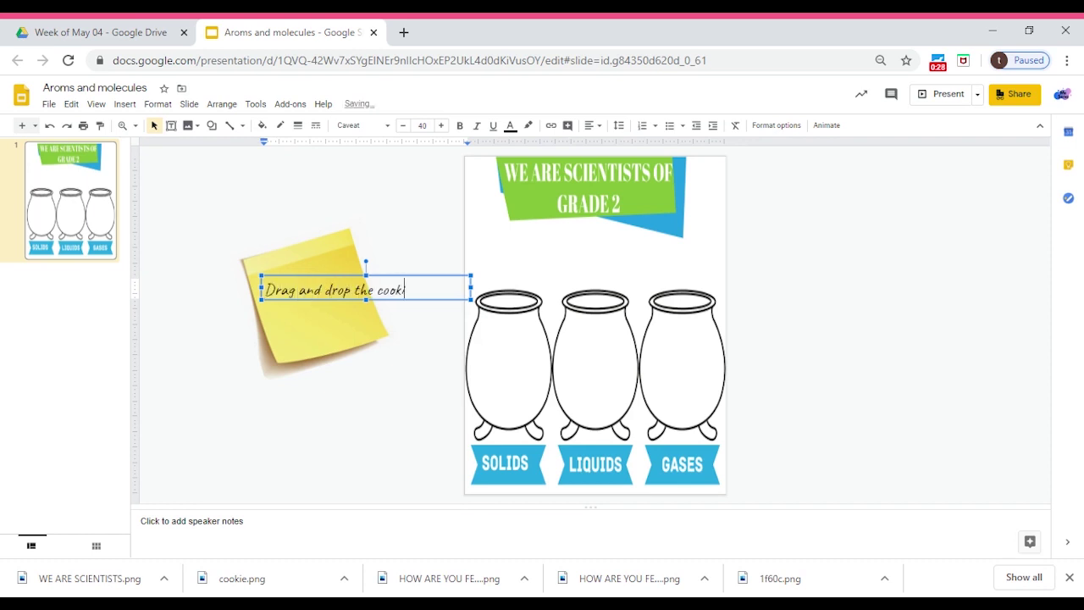
text(ies to show)
text( the mole)
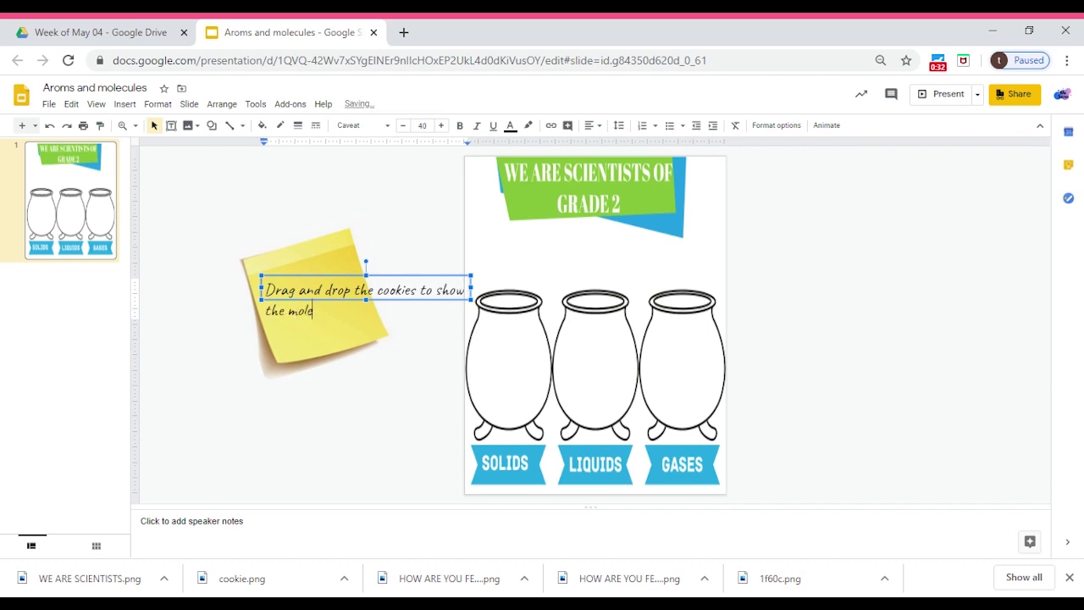
text(cular a)
text(rrangement)
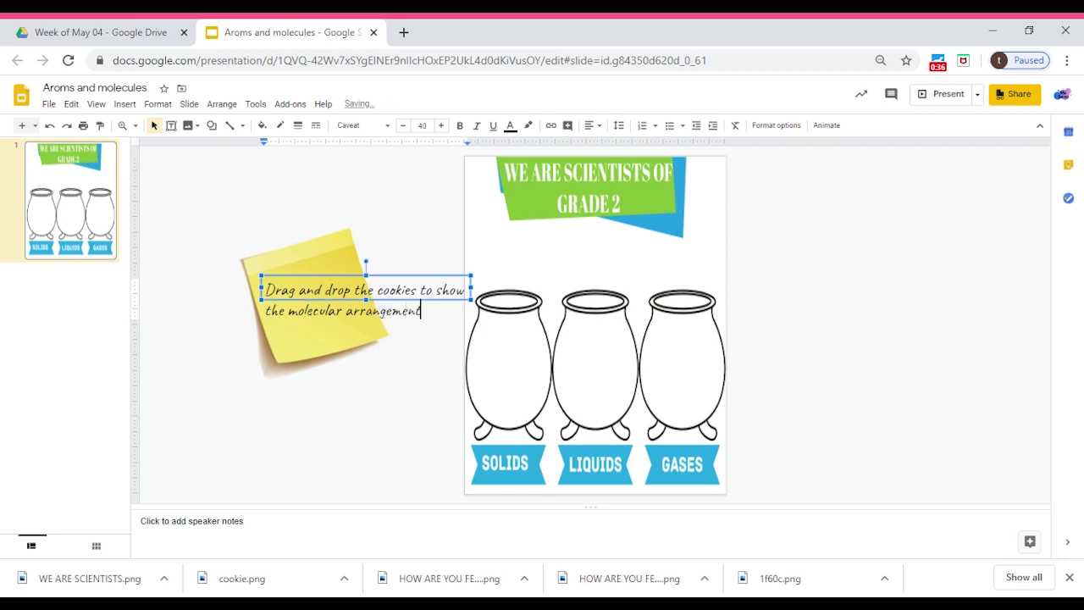
text(.)
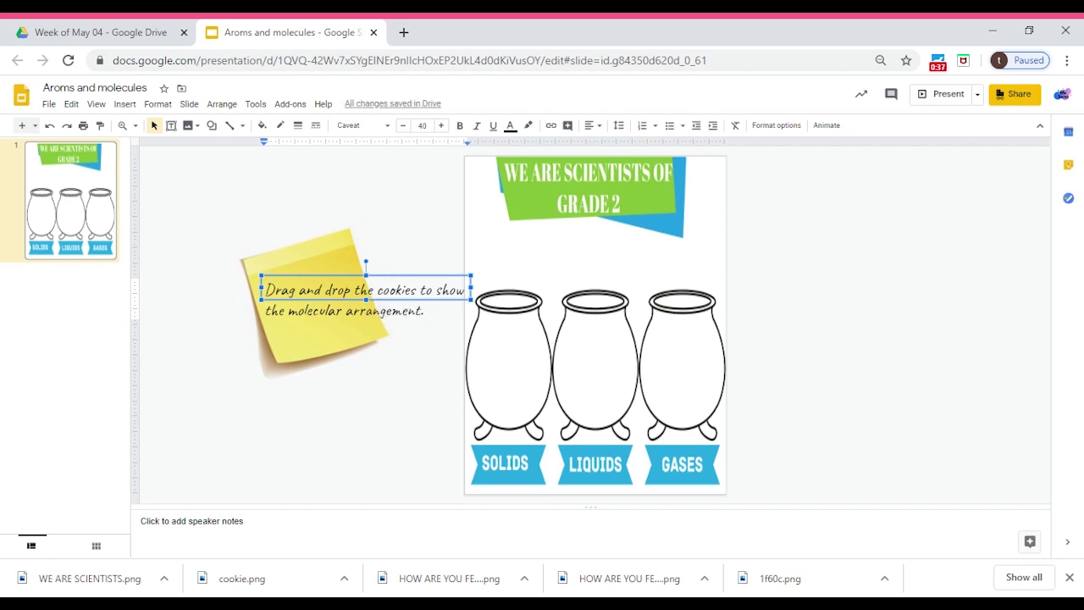
click(416, 289)
text(into th)
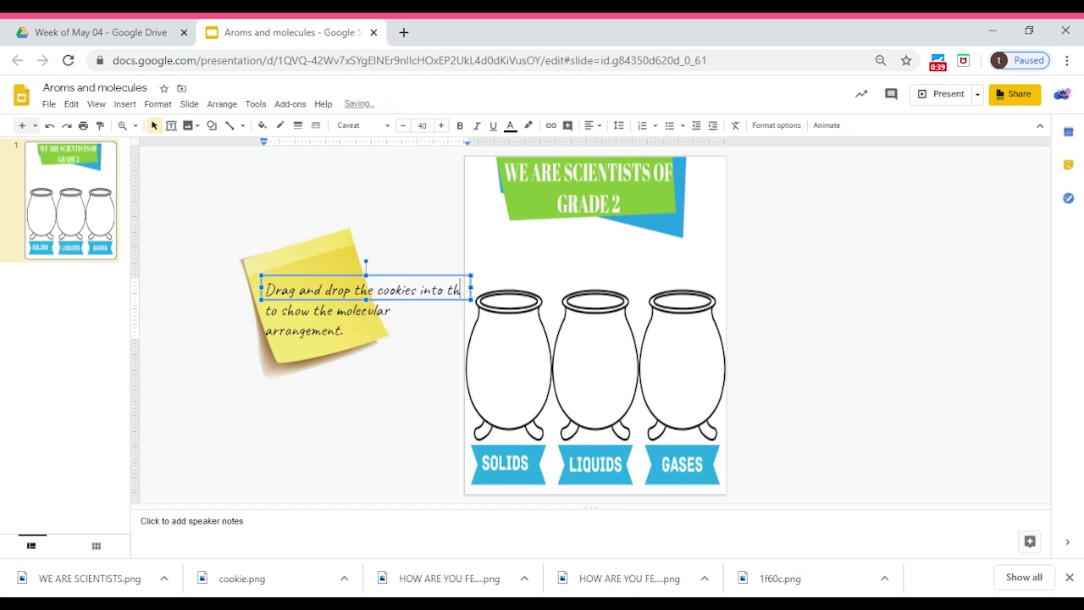
text(e cauldr)
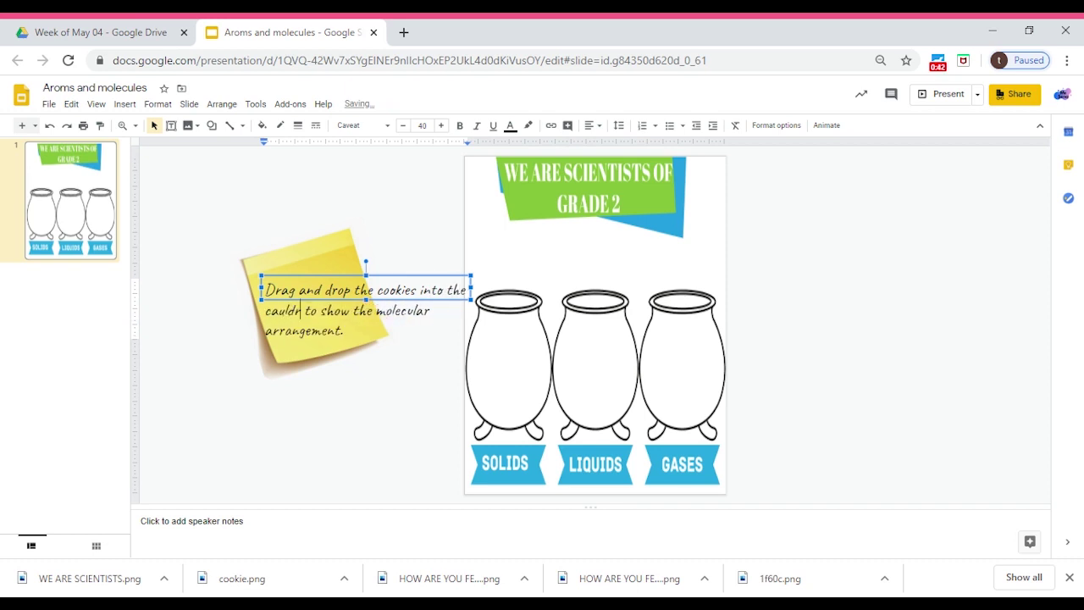
text(ons)
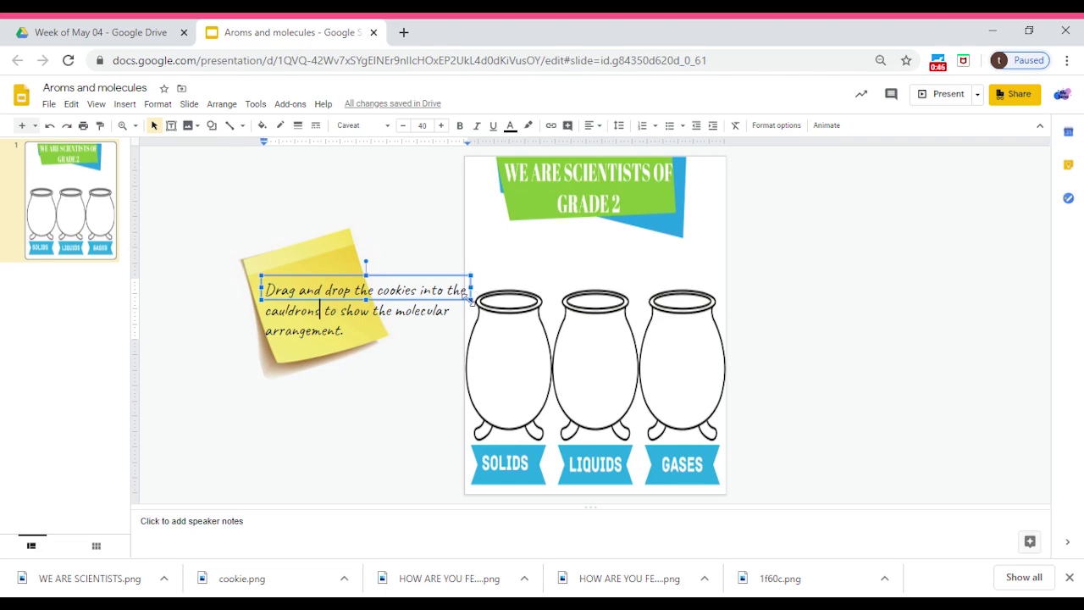
Narrow and rotate the instruction text to match the note, and enlarge the note
drag(471, 299, 391, 371)
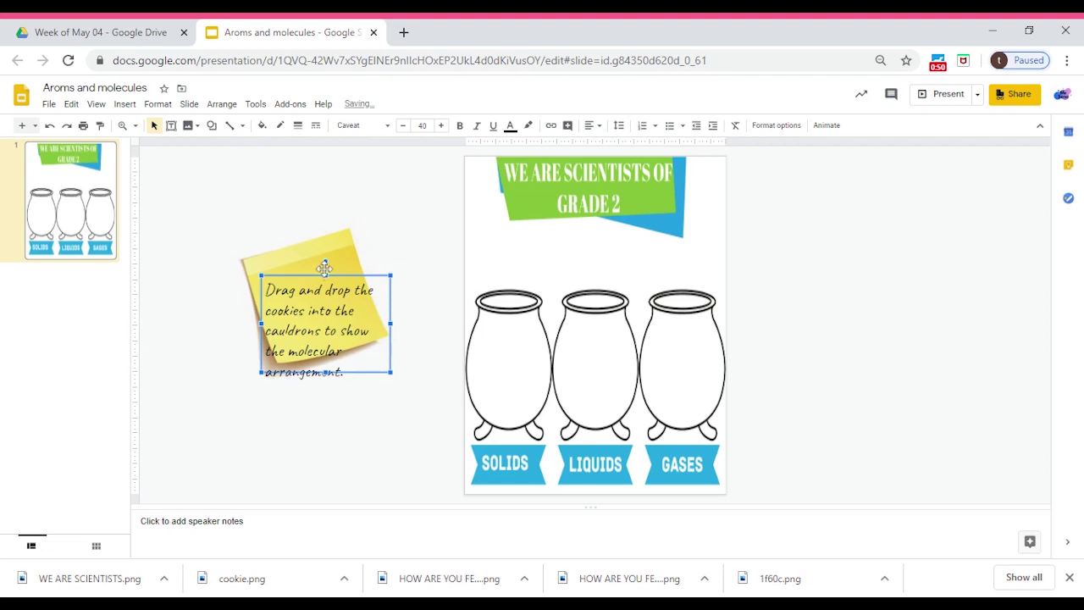
mouse_move(325, 262)
mouse_down()
mouse_move(303, 266)
mouse_move(298, 234)
mouse_up()
click(280, 248)
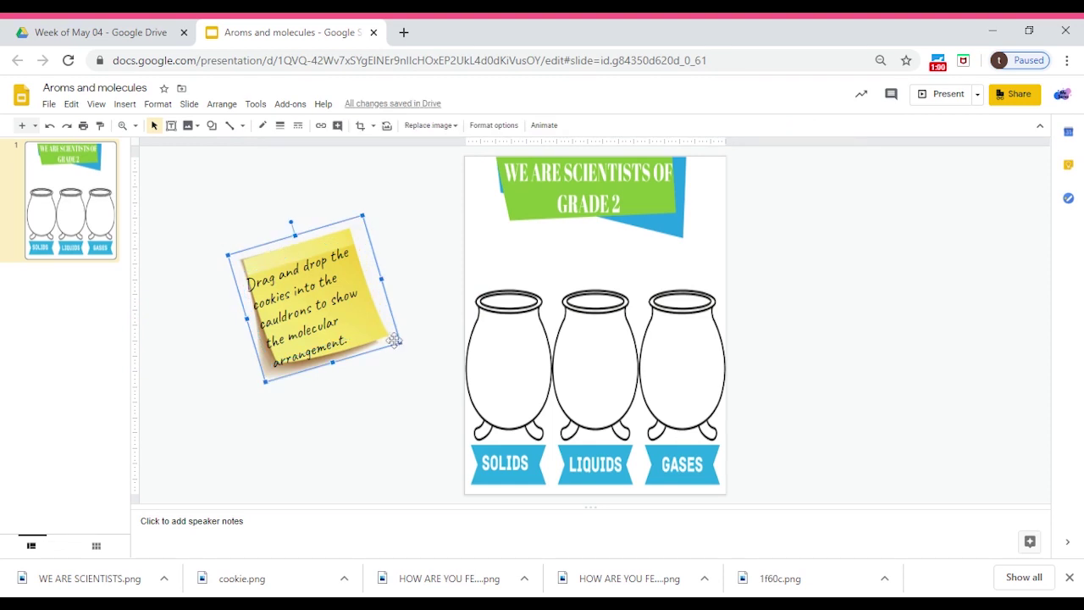
mouse_move(399, 343)
mouse_down()
mouse_move(422, 364)
mouse_move(388, 361)
mouse_up()
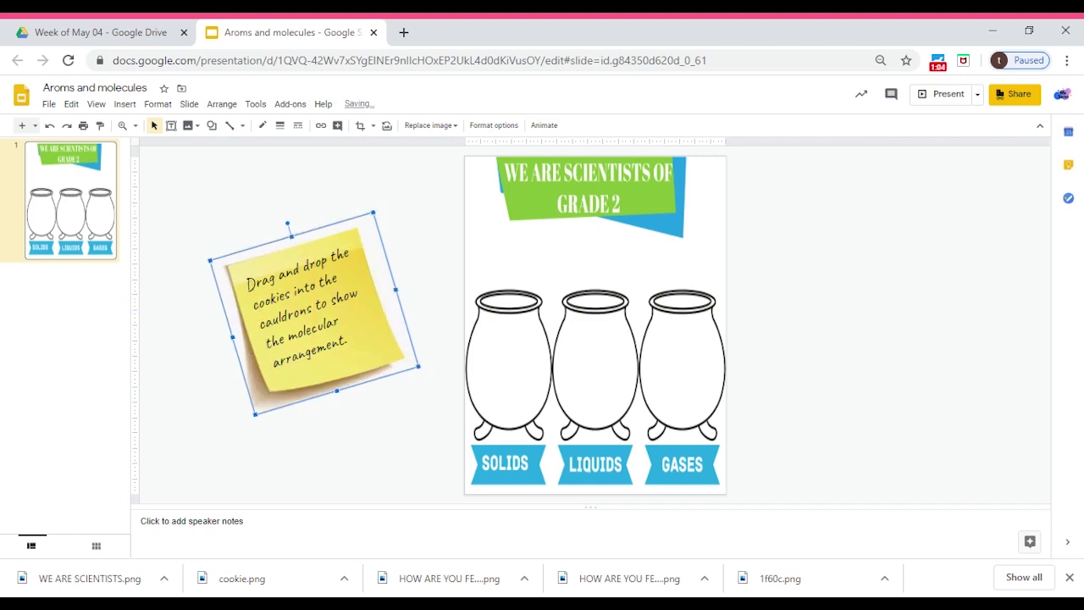
Make all the instruction text centred and bold
click(342, 337)
drag(342, 337, 286, 338)
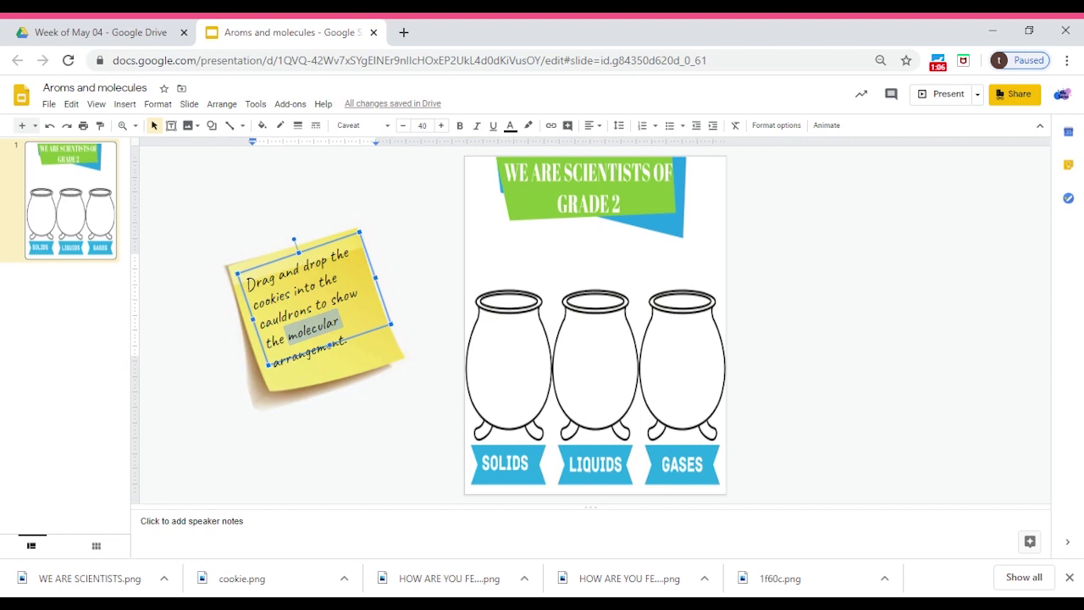
key(ctrl+a)
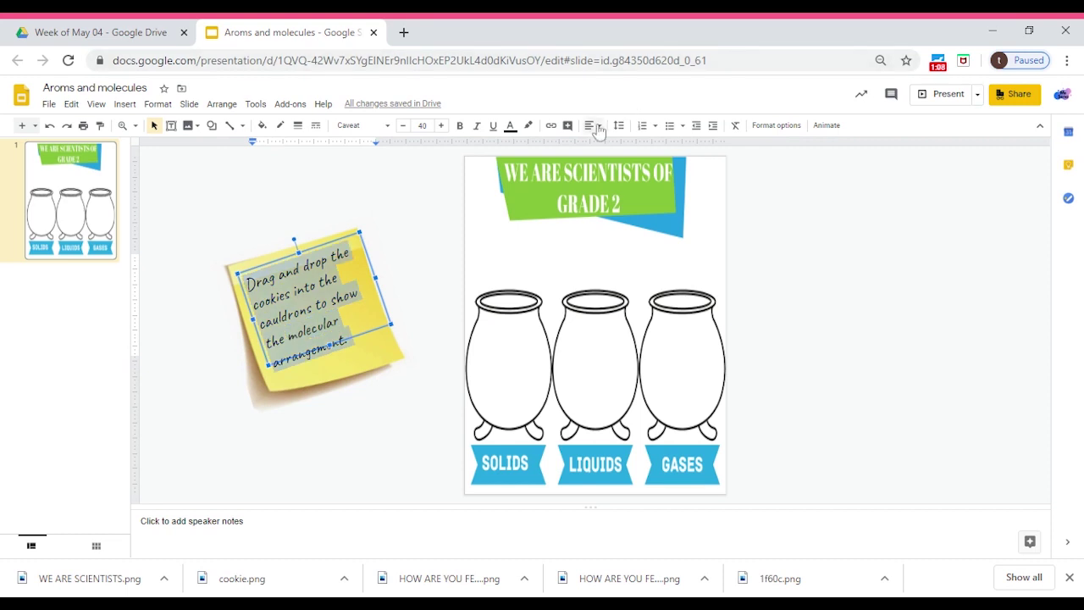
click(593, 125)
click(609, 145)
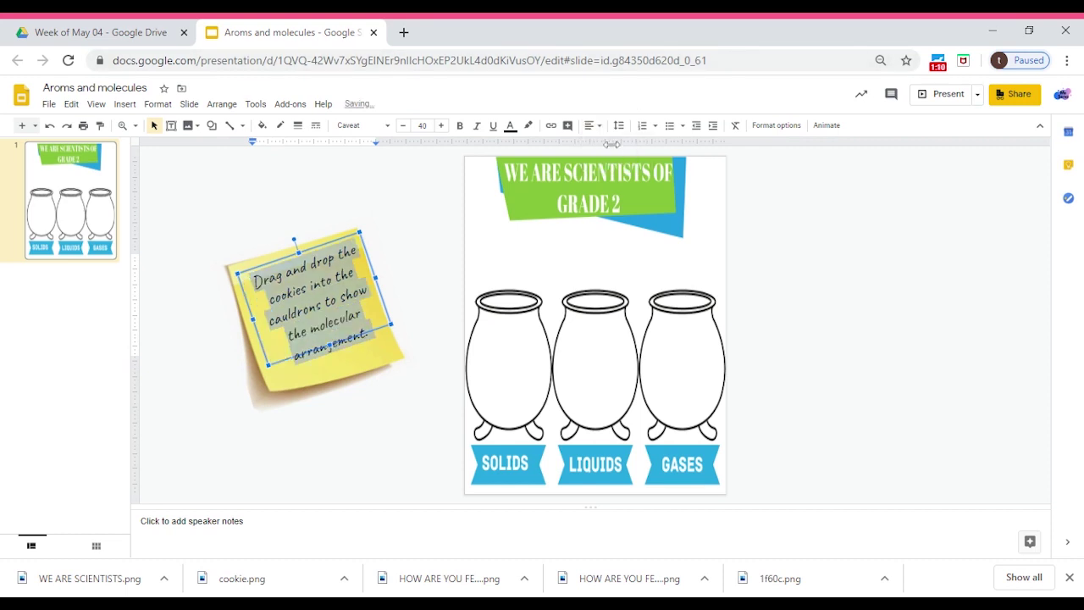
key(ctrl+b)
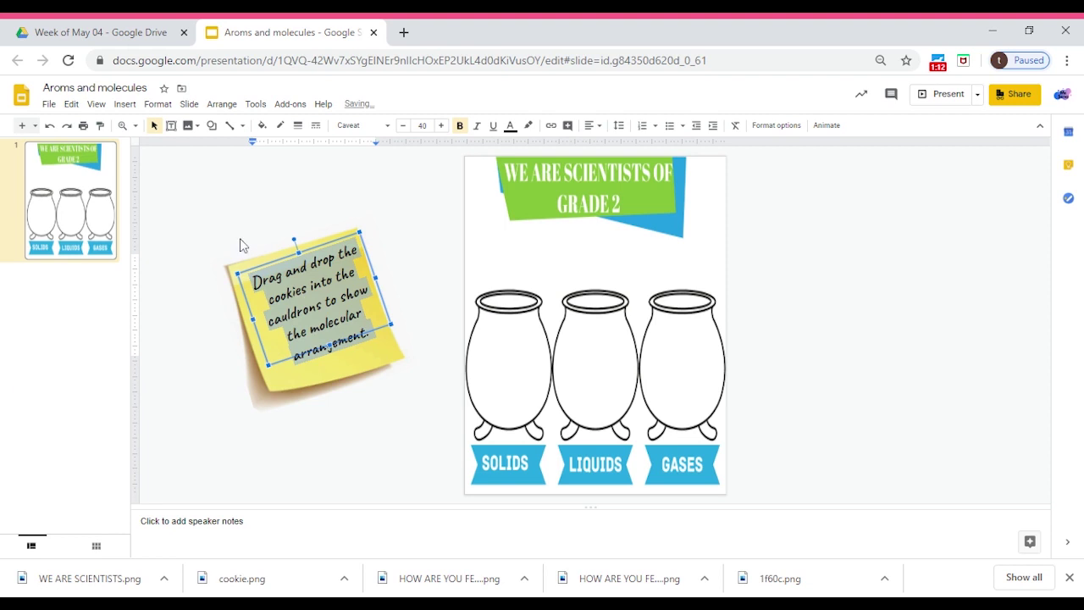
click(309, 250)
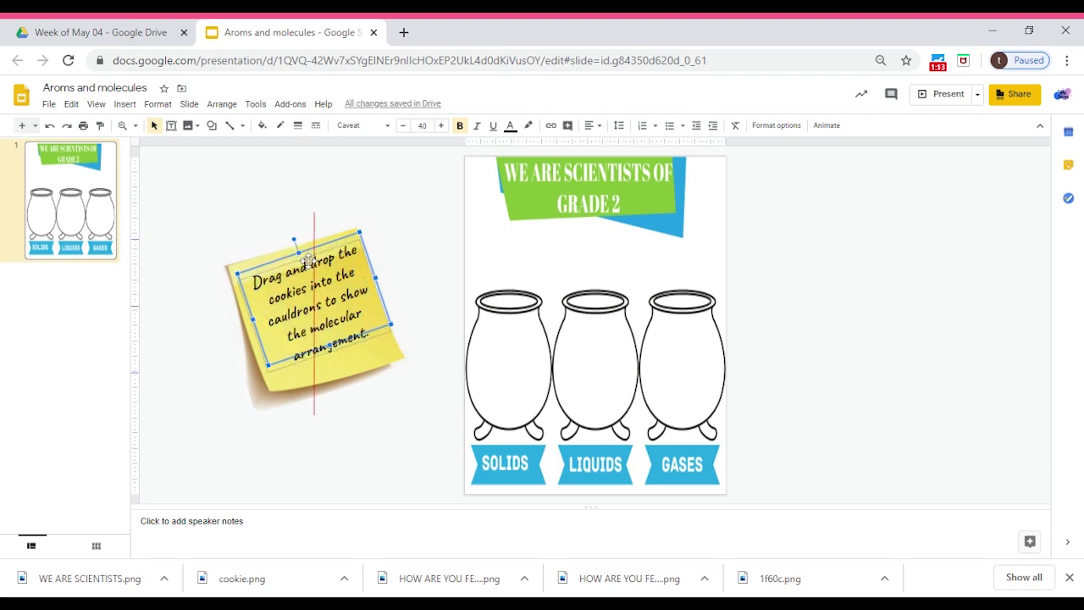
click(284, 231)
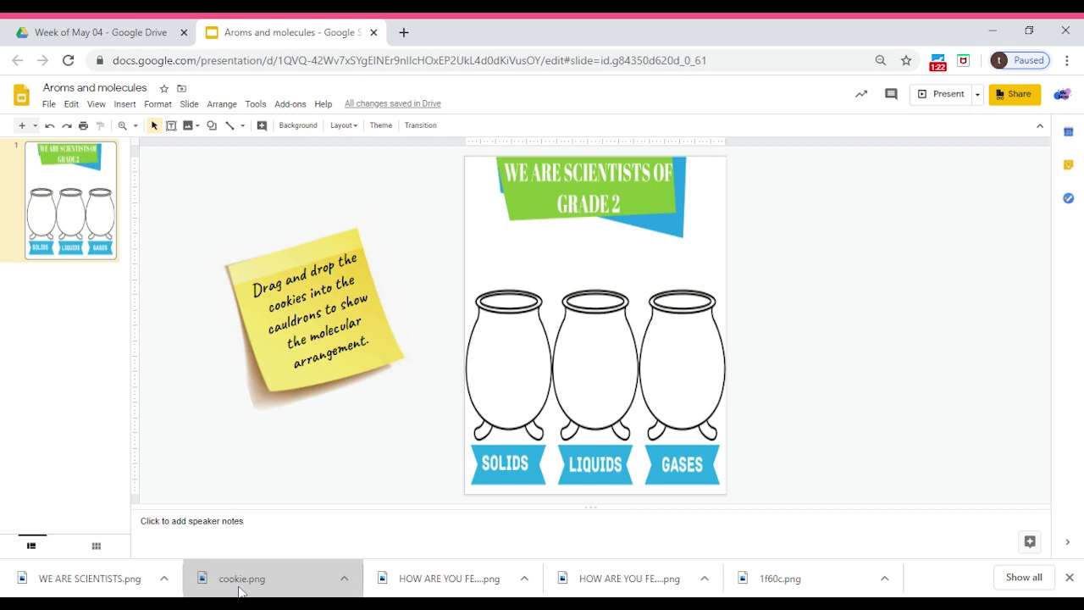
Add cookie.png beside the worksheet, separate several cookies, and move one into Solids
mouse_move(240, 590)
mouse_down()
mouse_move(490, 181)
mouse_move(415, 200)
mouse_move(496, 277)
mouse_up()
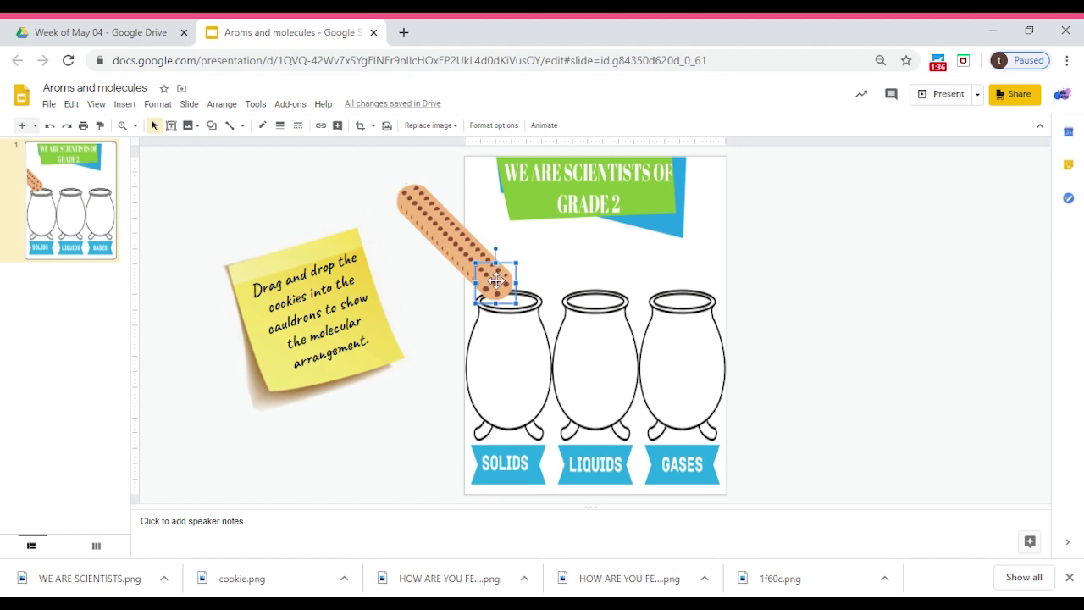
click(451, 297)
drag(496, 281, 398, 293)
mouse_move(487, 273)
mouse_down()
mouse_move(431, 282)
mouse_move(415, 273)
mouse_up()
drag(486, 273, 454, 272)
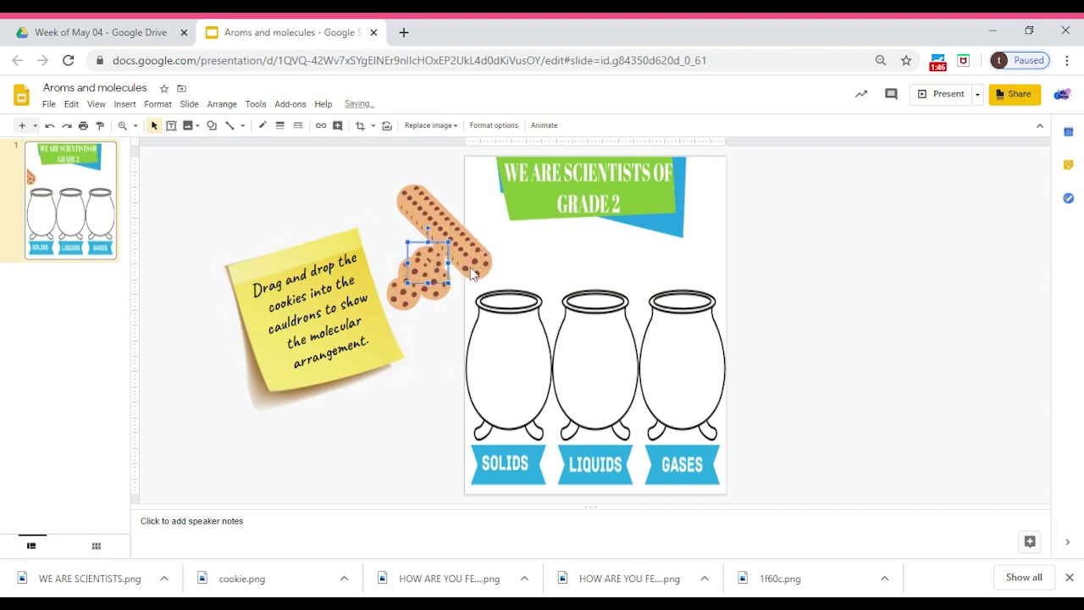
mouse_move(447, 258)
mouse_down()
mouse_move(479, 254)
mouse_move(430, 251)
mouse_up()
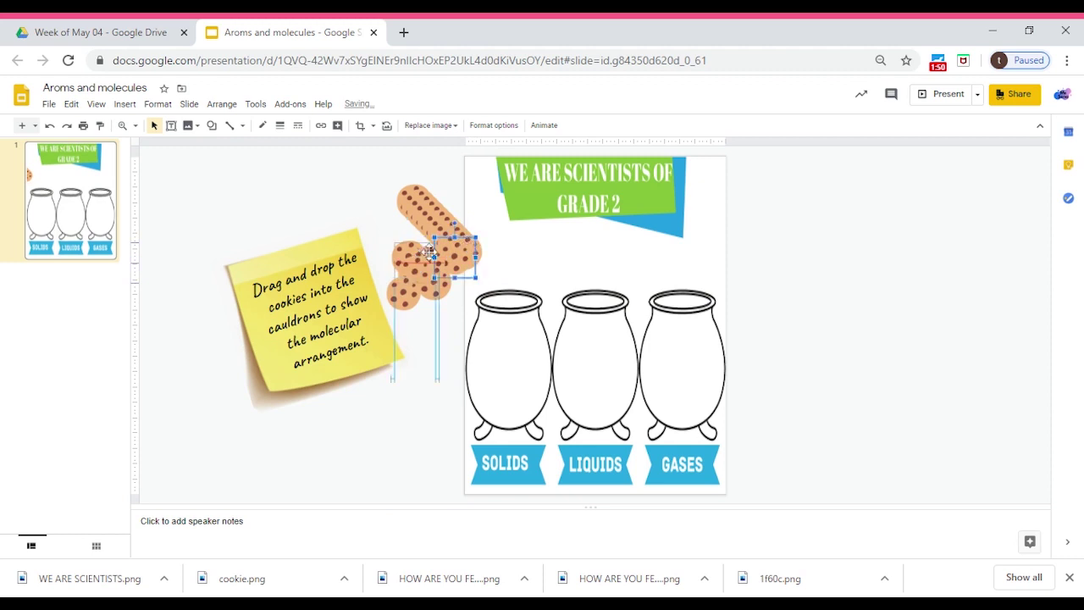
mouse_move(430, 252)
mouse_down()
mouse_move(441, 247)
mouse_move(405, 286)
mouse_move(506, 407)
mouse_up()
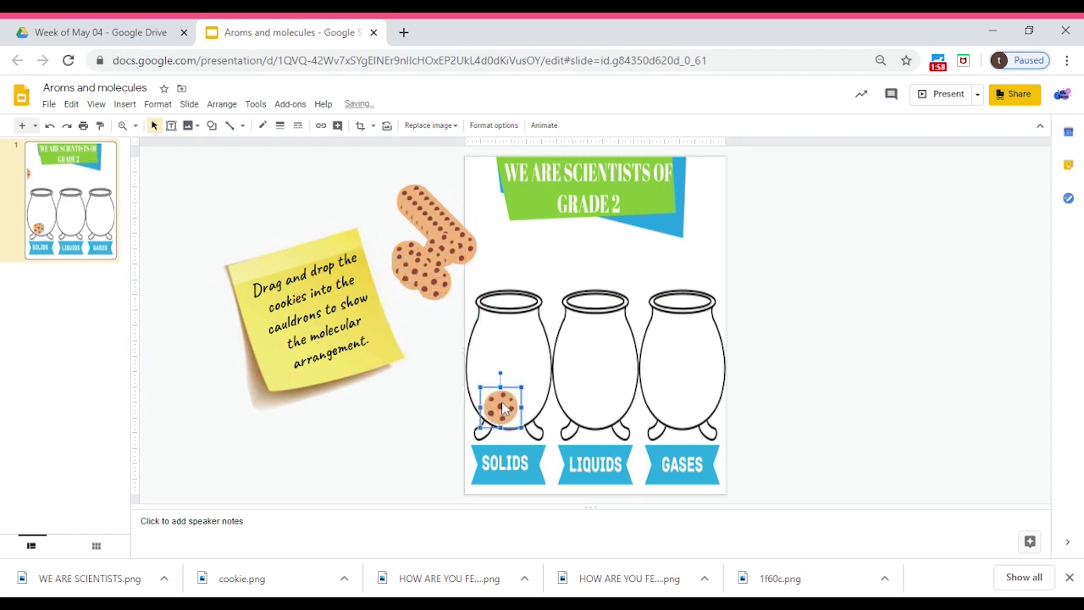
Drag nine more cookies into the Solids cauldron, packing them tightly together
drag(416, 298, 483, 402)
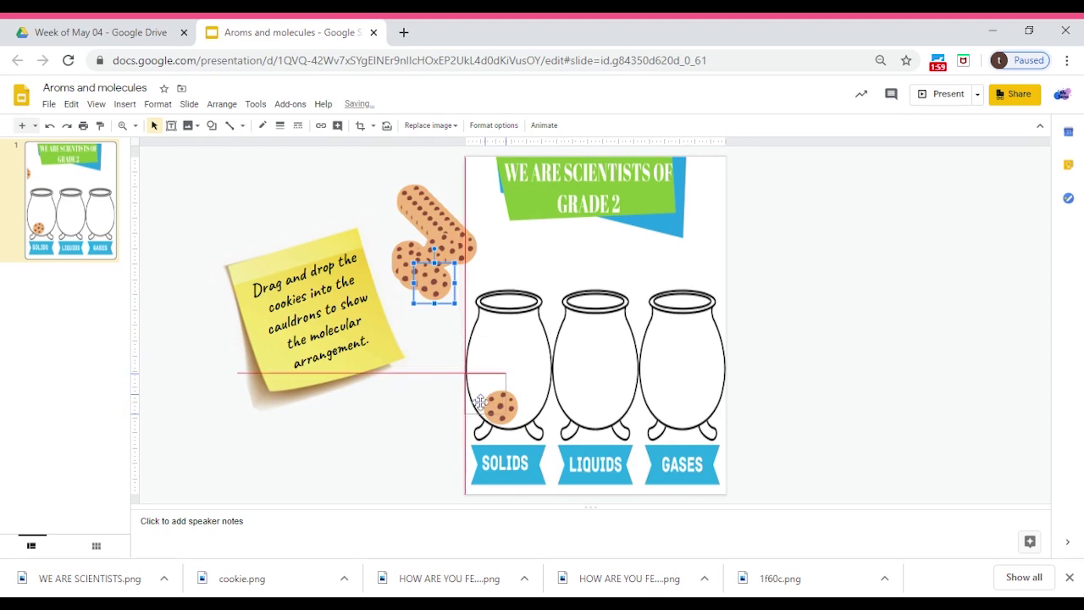
drag(416, 277, 487, 385)
mouse_move(409, 262)
mouse_down()
mouse_move(485, 358)
mouse_move(487, 336)
mouse_up()
drag(442, 248, 520, 398)
drag(409, 257, 516, 359)
mouse_move(459, 248)
mouse_down()
mouse_move(500, 325)
mouse_move(516, 333)
mouse_up()
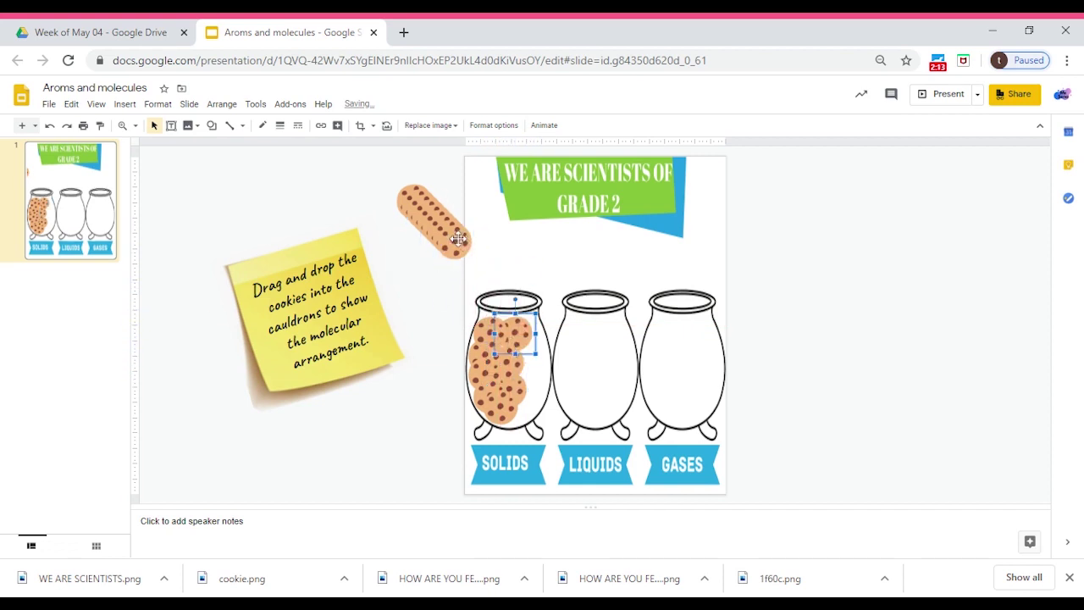
drag(455, 241, 523, 326)
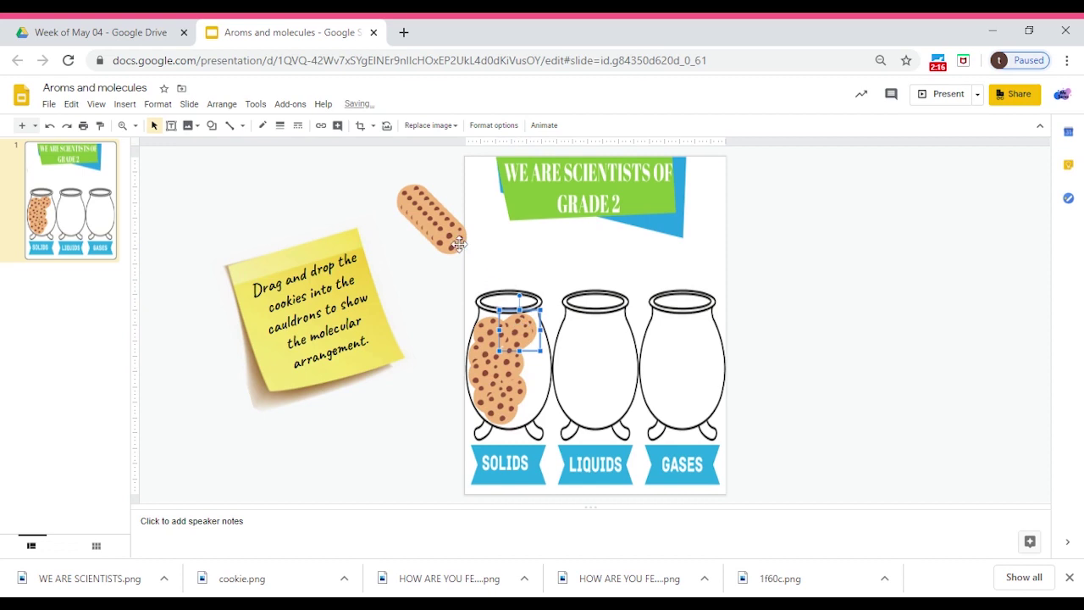
drag(457, 243, 519, 341)
mouse_move(444, 232)
mouse_down()
mouse_move(500, 349)
mouse_move(530, 380)
mouse_up()
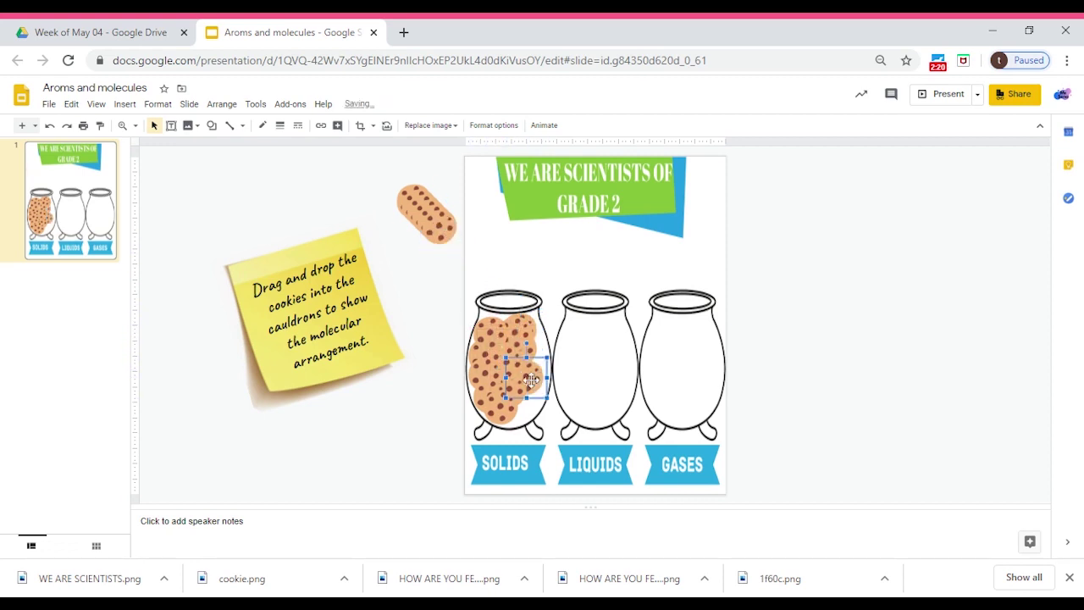
Duplicate the sticky note and place the copy right of the worksheet
click(330, 381)
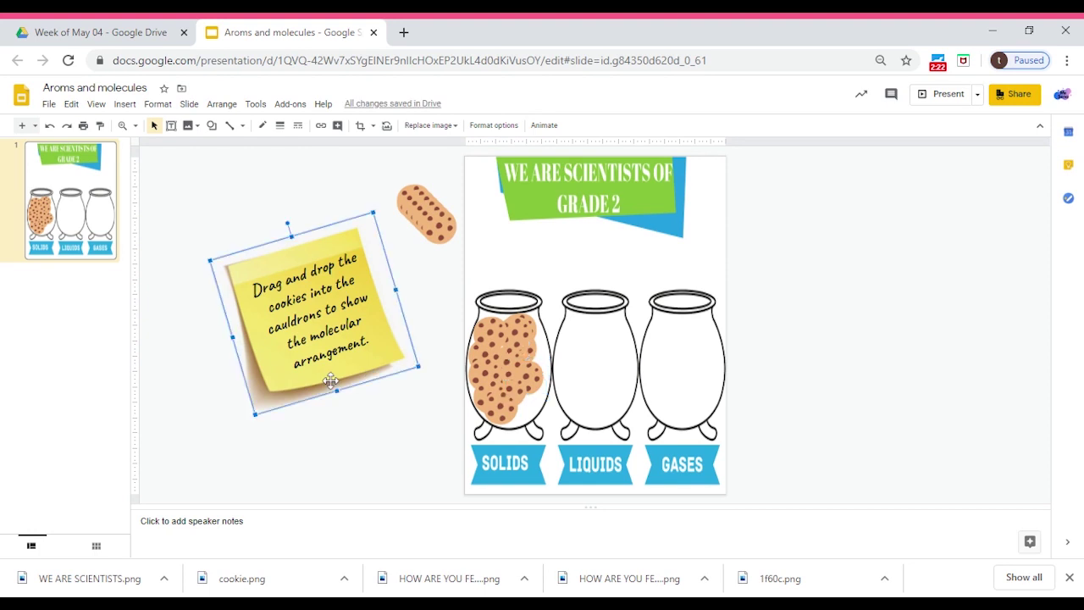
key(Delete)
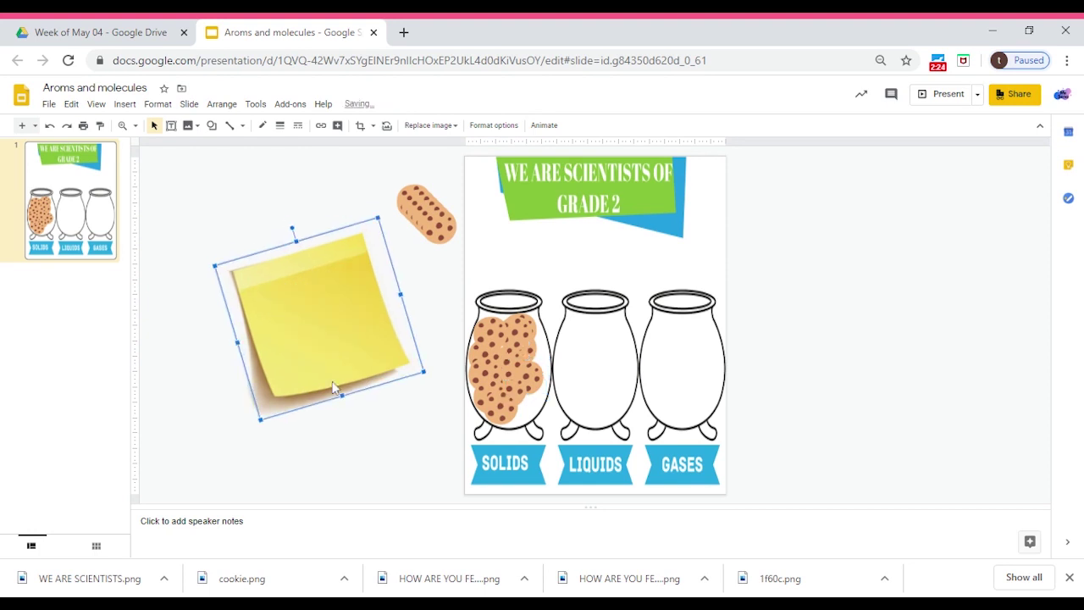
drag(330, 355, 892, 316)
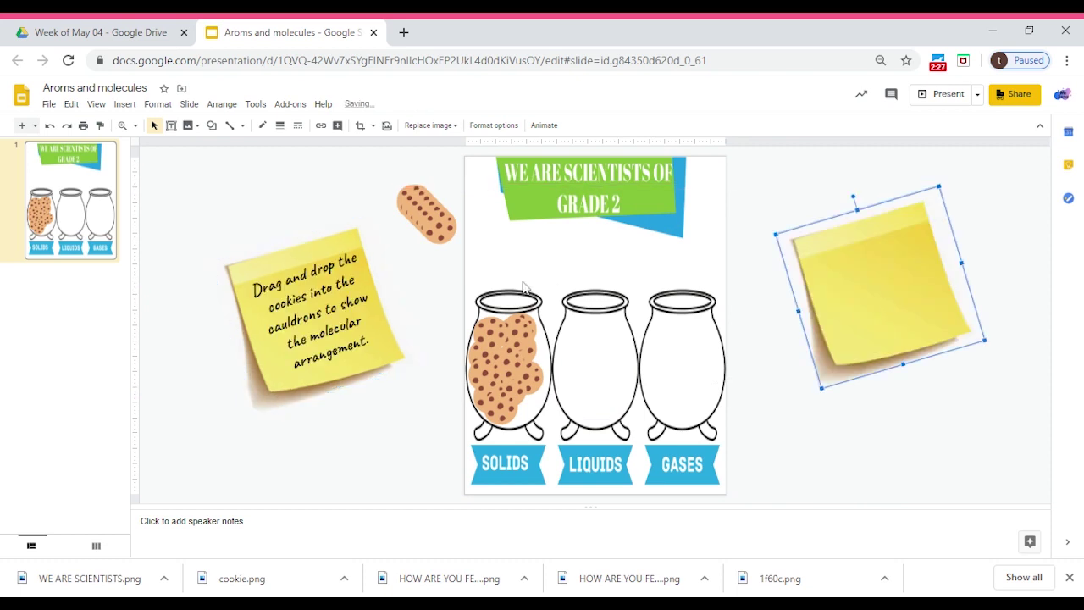
Copy the instruction text onto the right note and change it to 'Type in how they are arranged.'
click(314, 254)
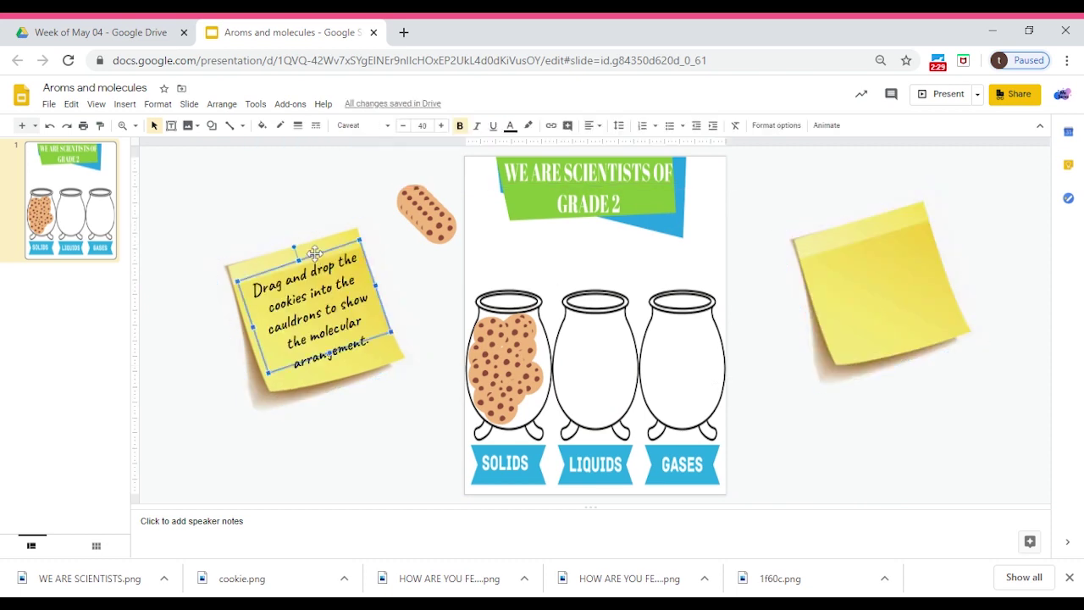
click(822, 241)
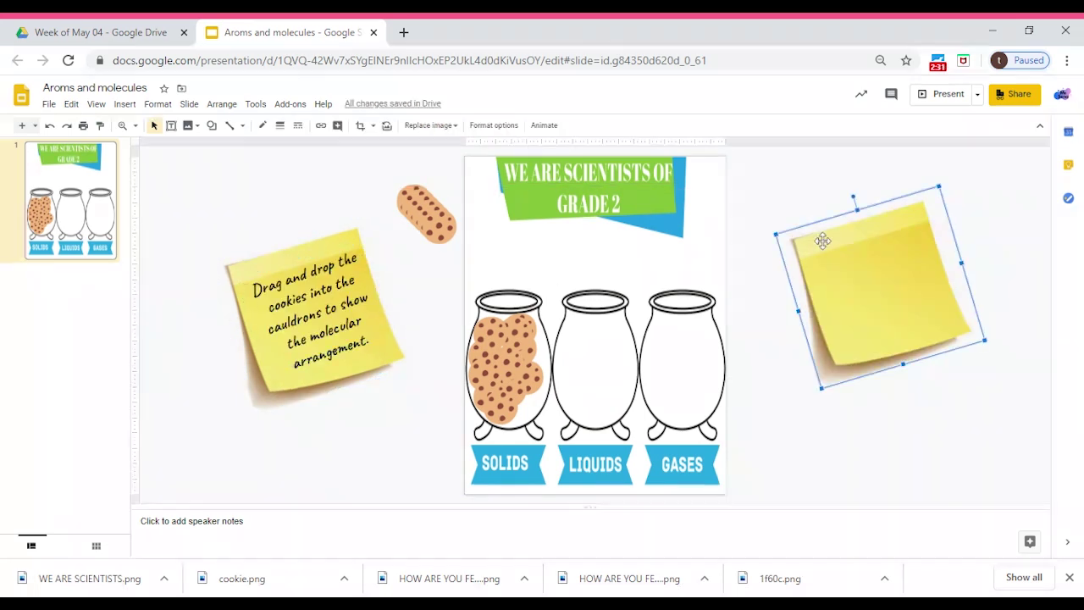
key(ctrl+v)
drag(283, 272, 850, 242)
key(ctrl+a)
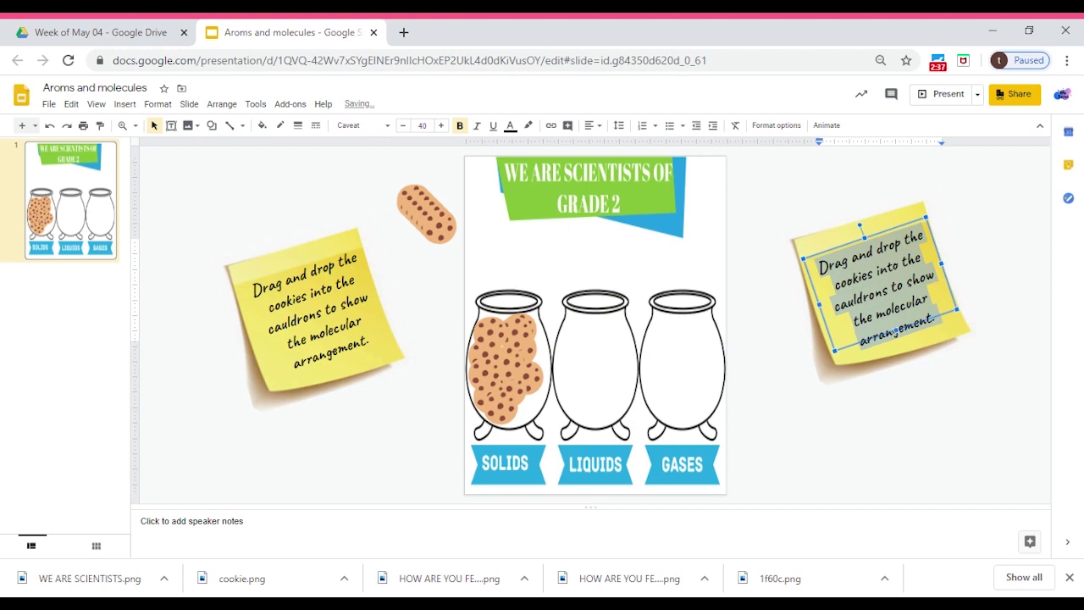
text(Type in)
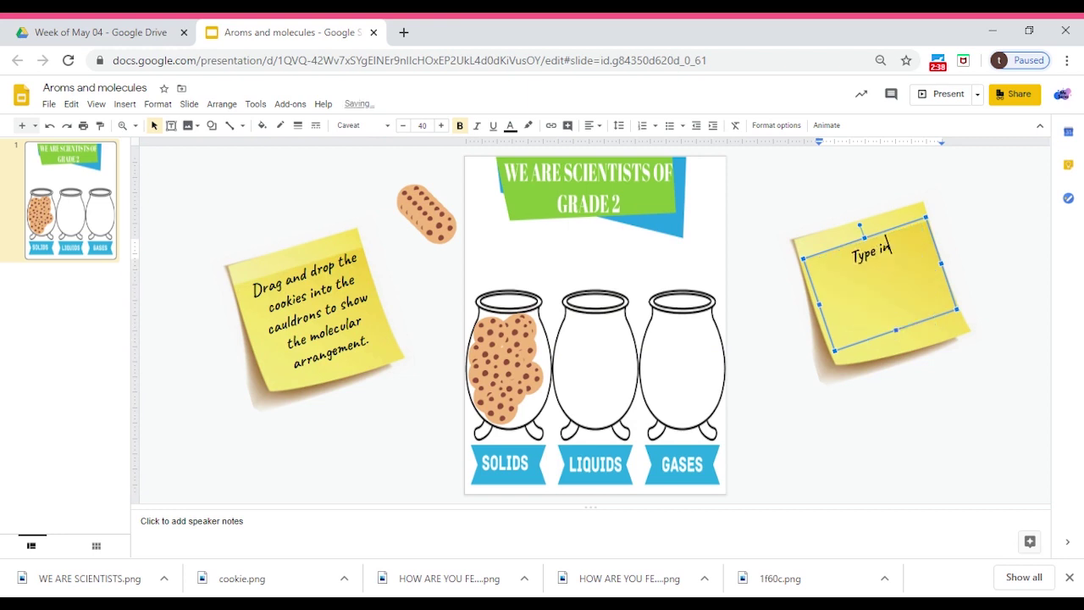
text( hdw they are)
text( arranged)
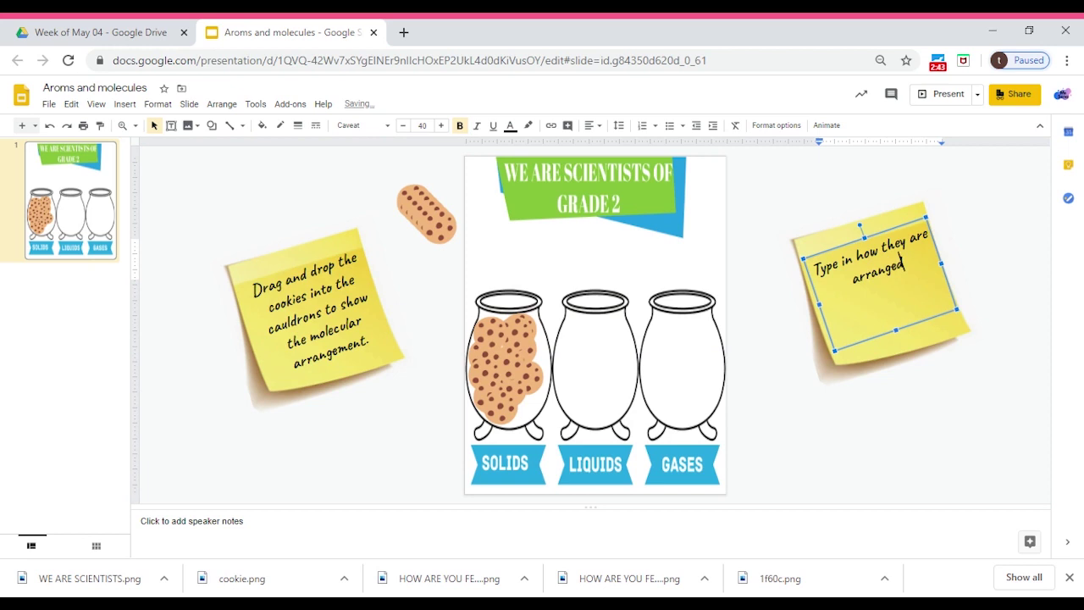
text(.)
click(837, 189)
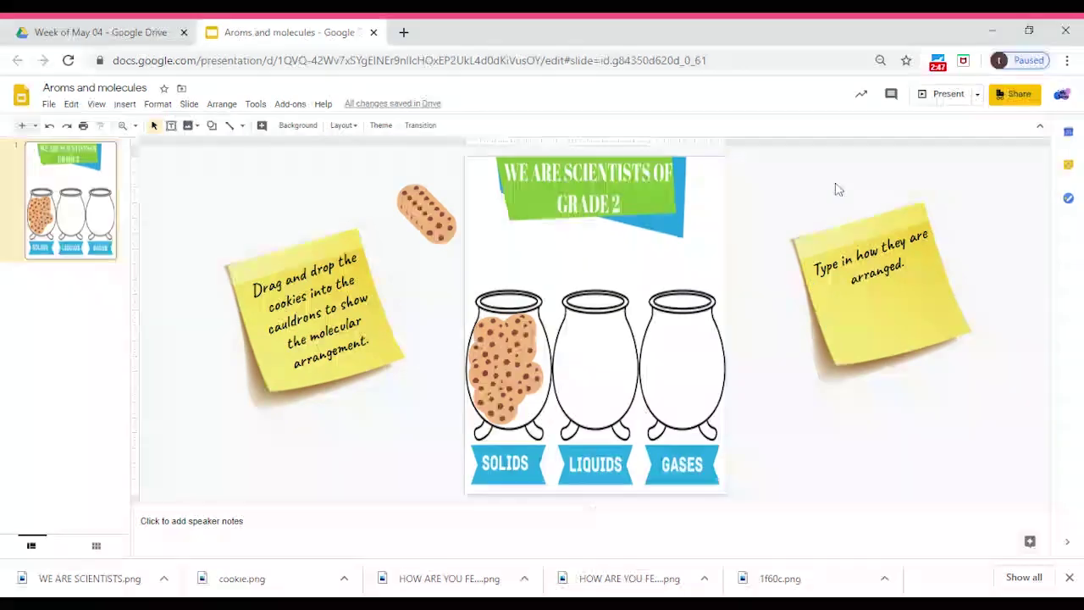
Draw a size-30 text box just above the SOLIDS cauldron
click(170, 125)
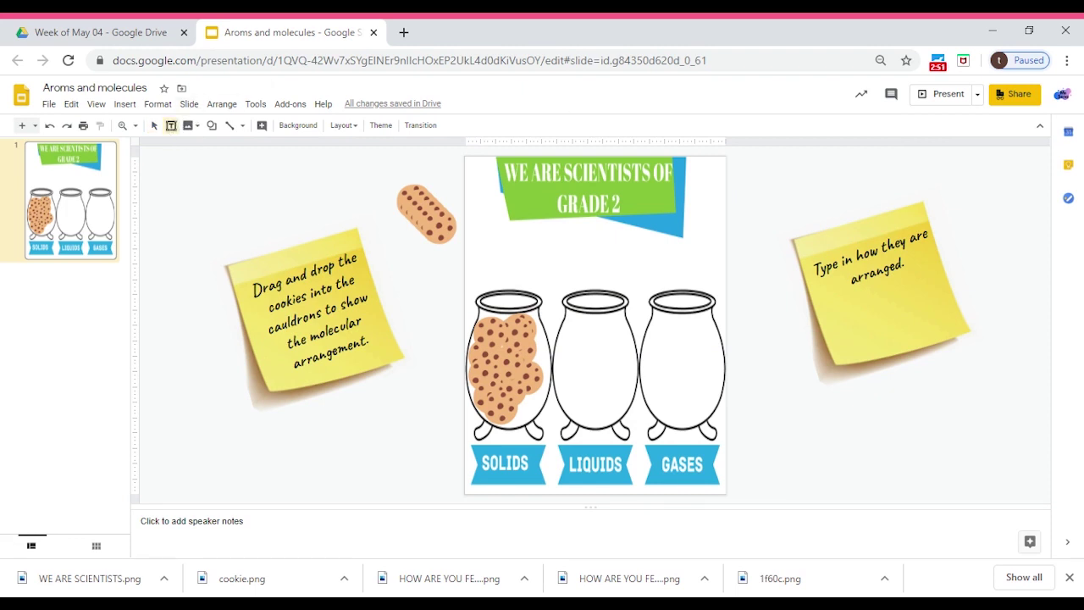
drag(477, 248, 541, 290)
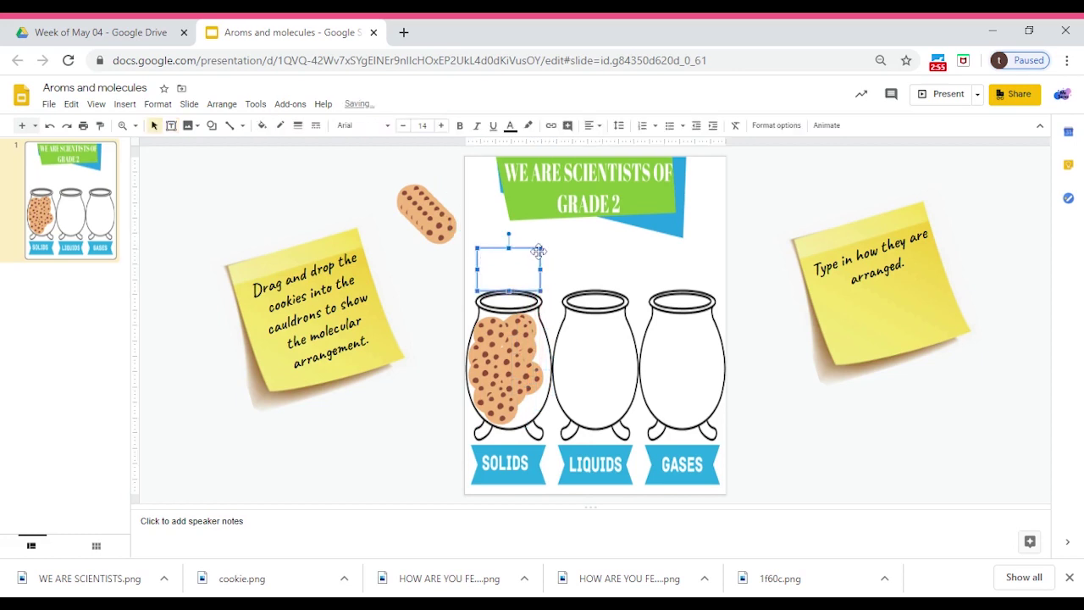
mouse_move(538, 252)
mouse_down()
mouse_move(538, 201)
mouse_move(539, 217)
mouse_up()
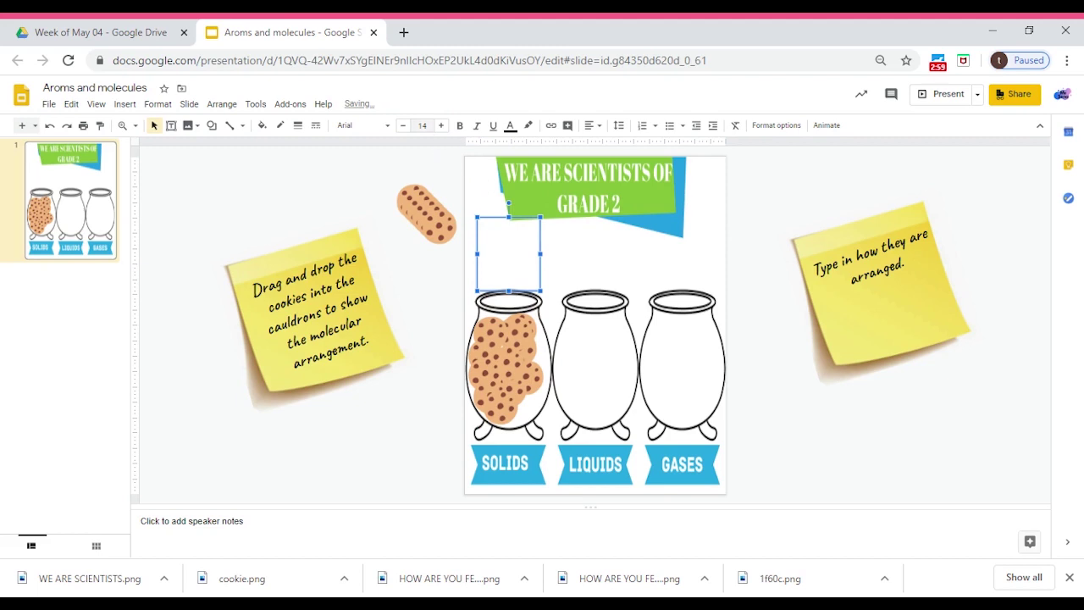
click(422, 125)
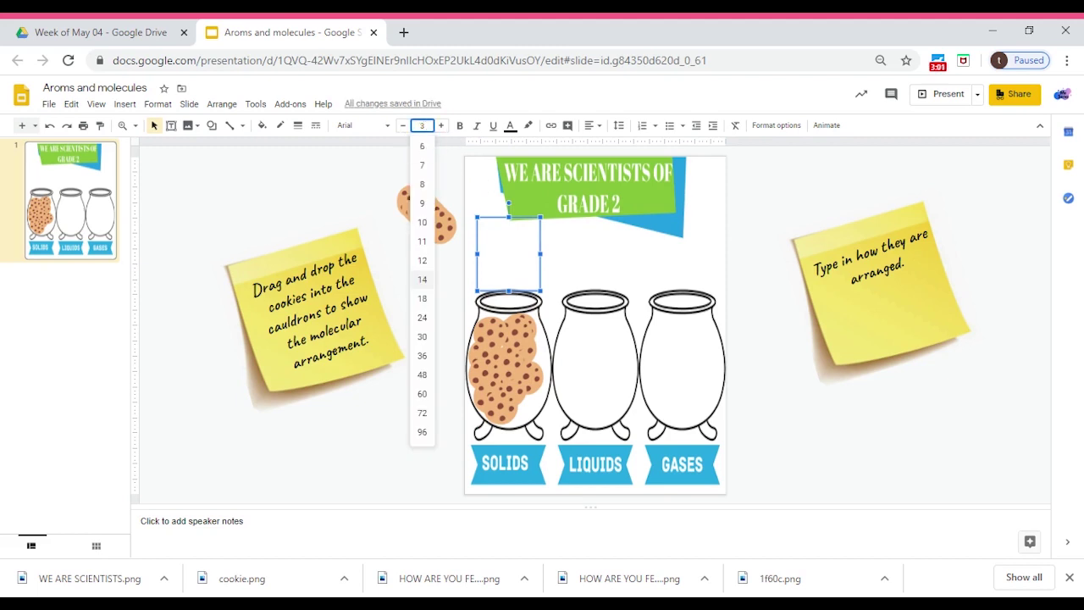
text(0)
key(Return)
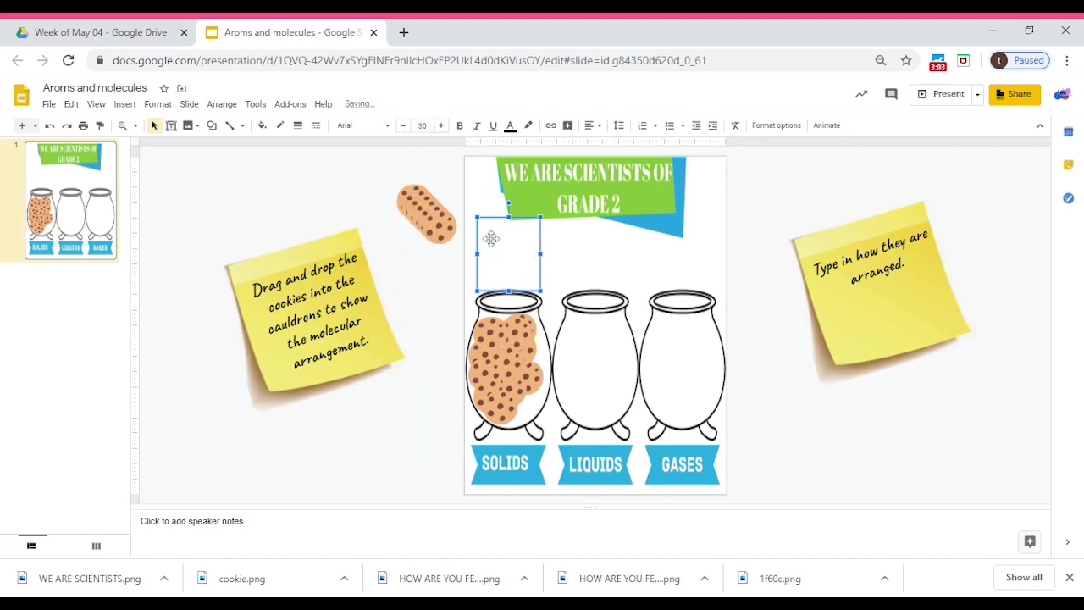
Type 'Click here to type' in the box, correcting the capitalisation of 'Click'
click(488, 227)
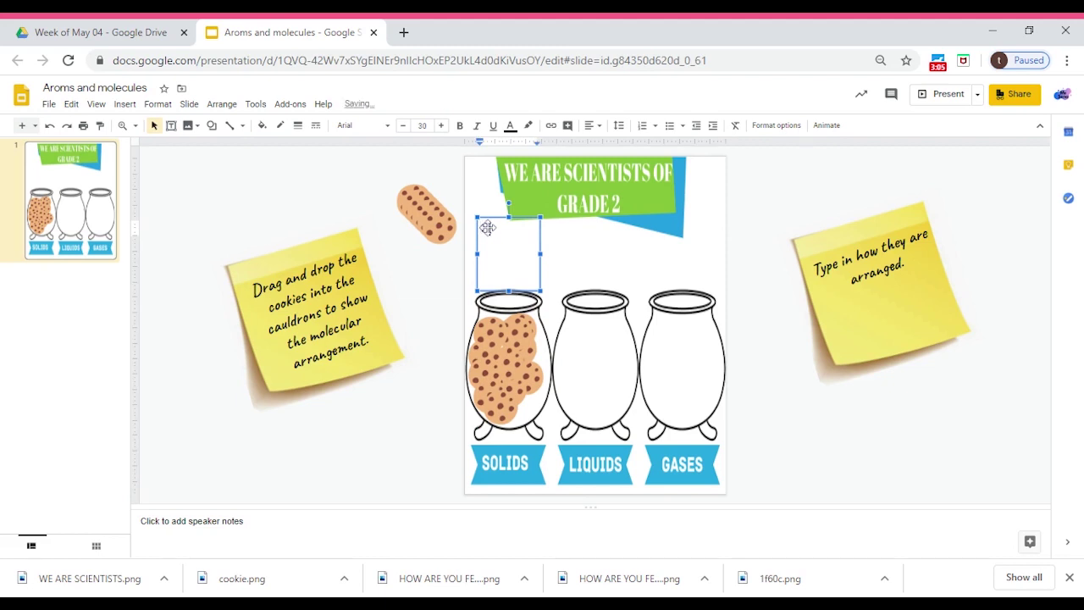
text(CLick here to)
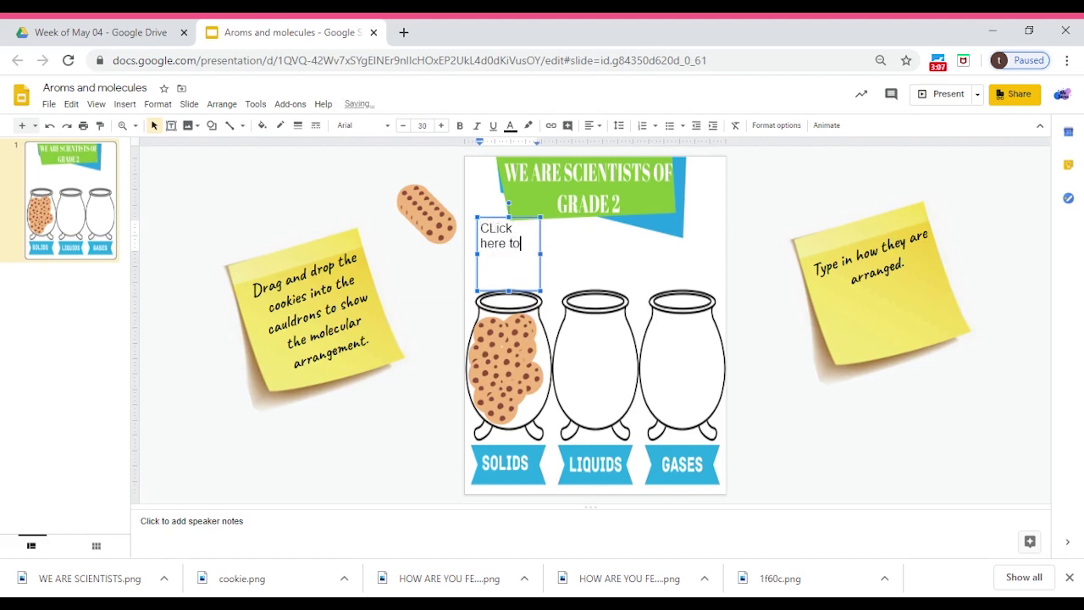
text( type)
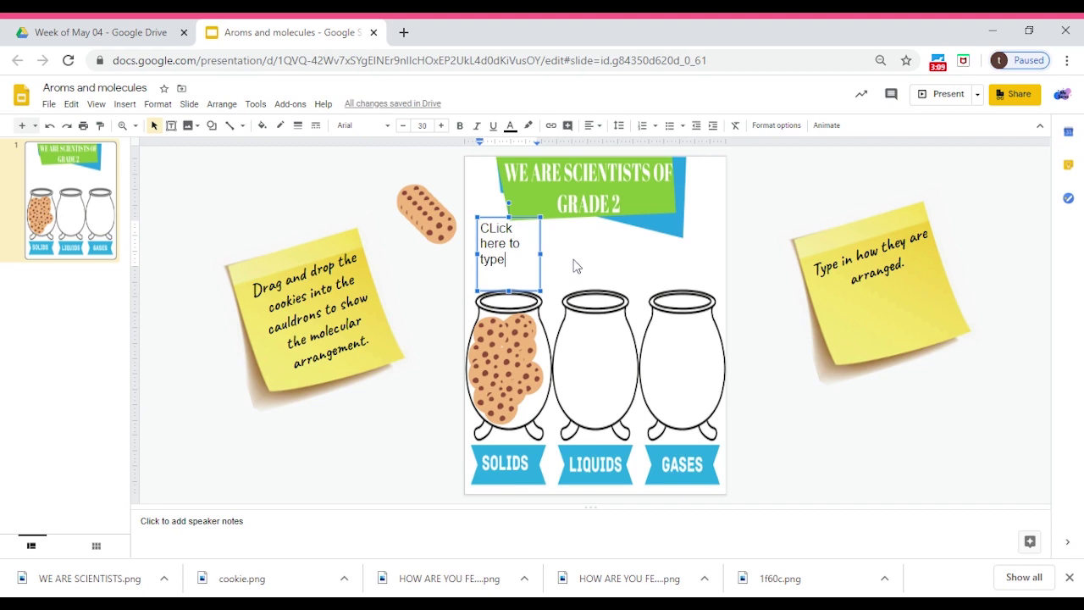
click(489, 229)
key(BackSpace)
text(l)
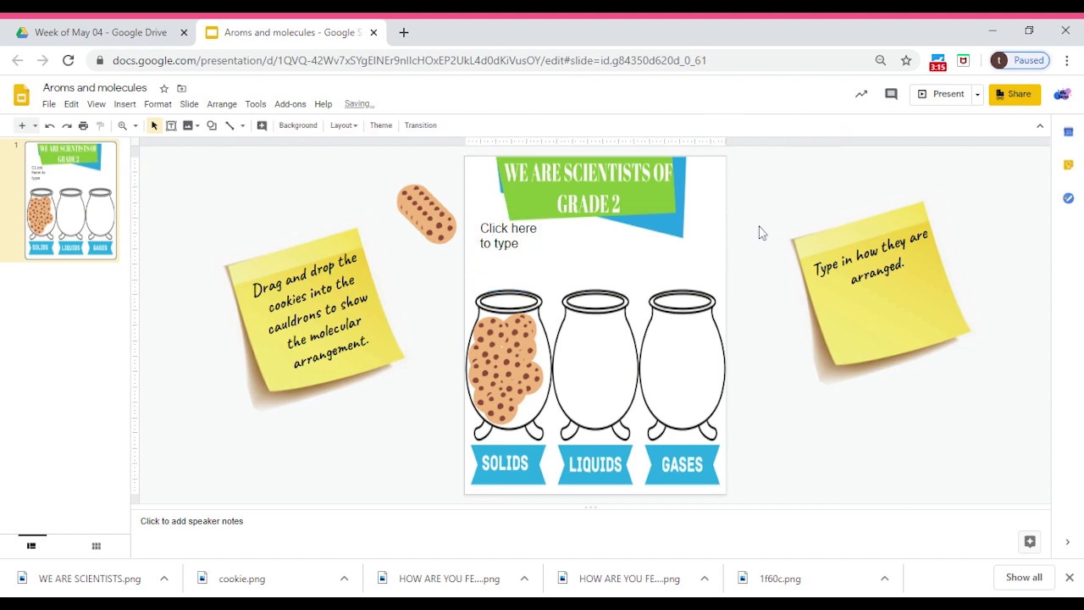
Duplicate the 'Click here to type' box twice and align the copies above the LIQUIDS and GASES cauldrons
click(518, 216)
key(ctrl+d)
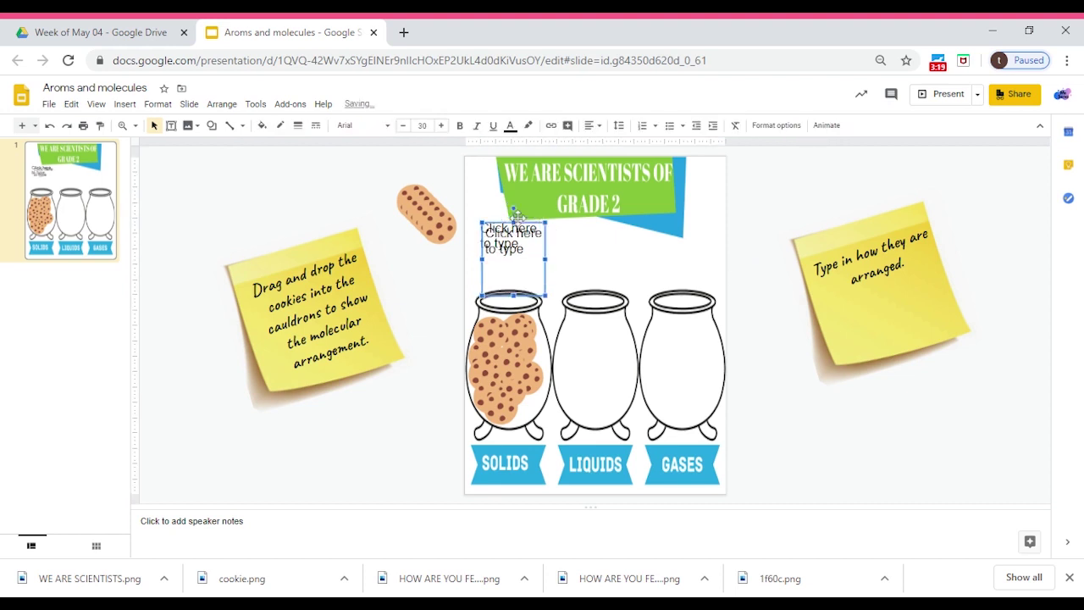
key(ctrl+d)
drag(518, 230, 696, 229)
click(538, 227)
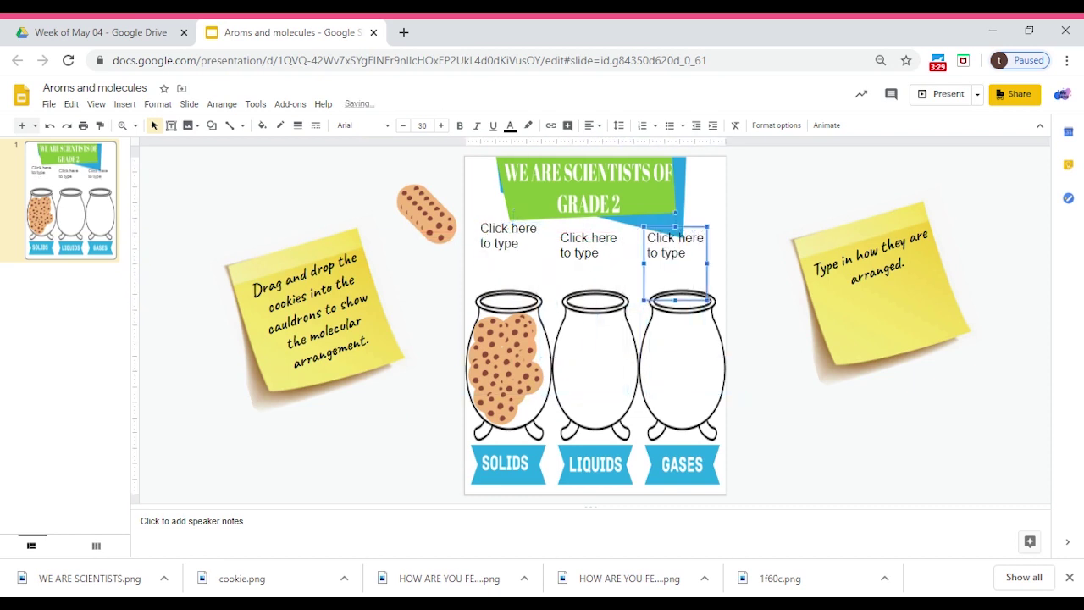
click(614, 239)
drag(608, 222, 627, 225)
click(669, 237)
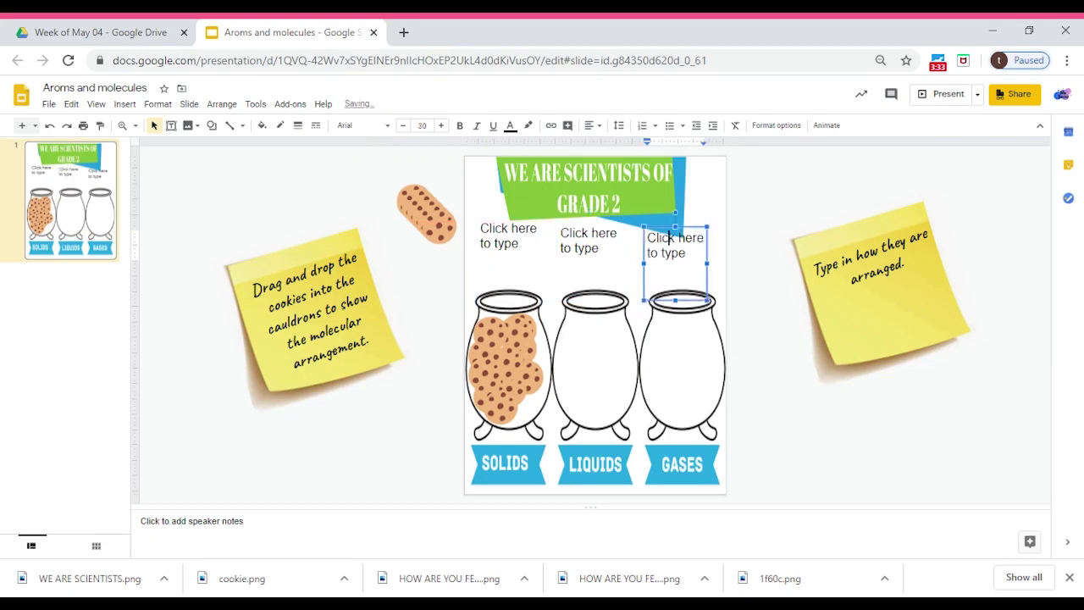
drag(693, 227, 693, 227)
click(818, 175)
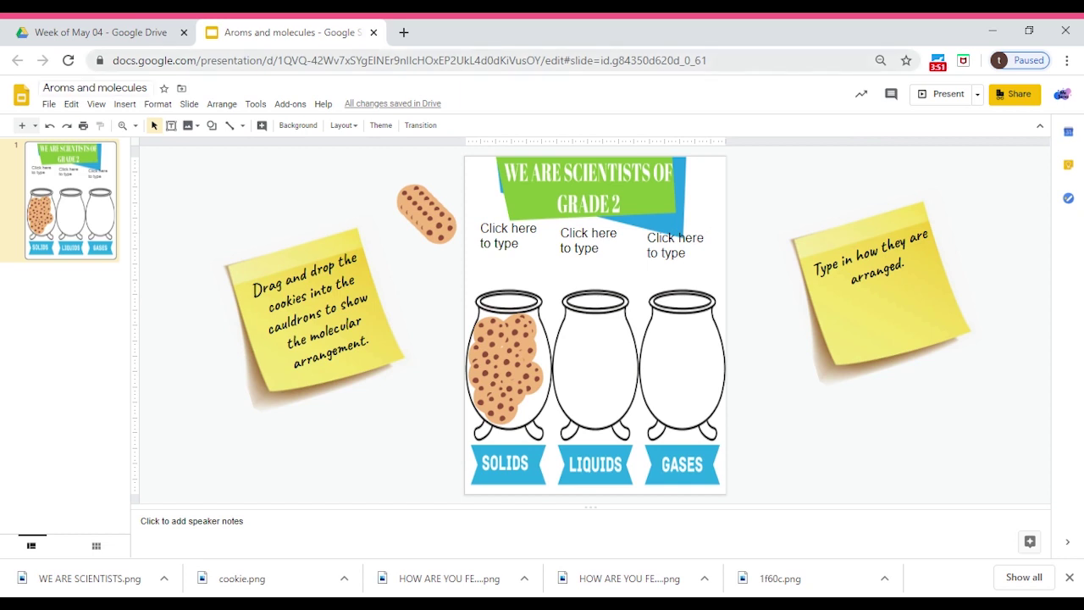
Insert 'Narrative 1st digital assignment.mp3' from My Drive as audio on the slide
click(125, 105)
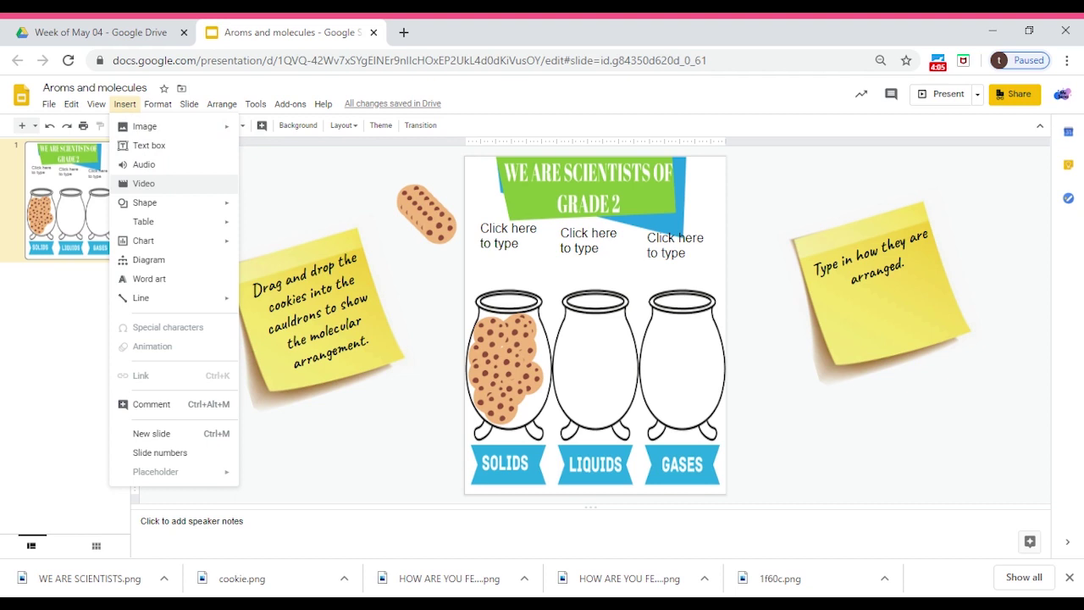
click(143, 164)
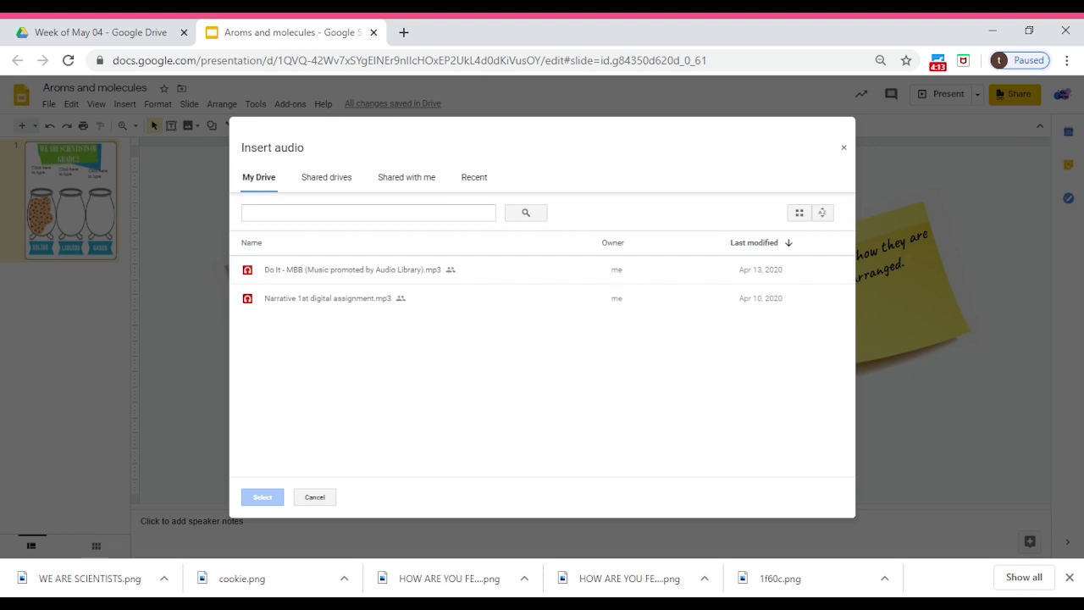
double_click(285, 303)
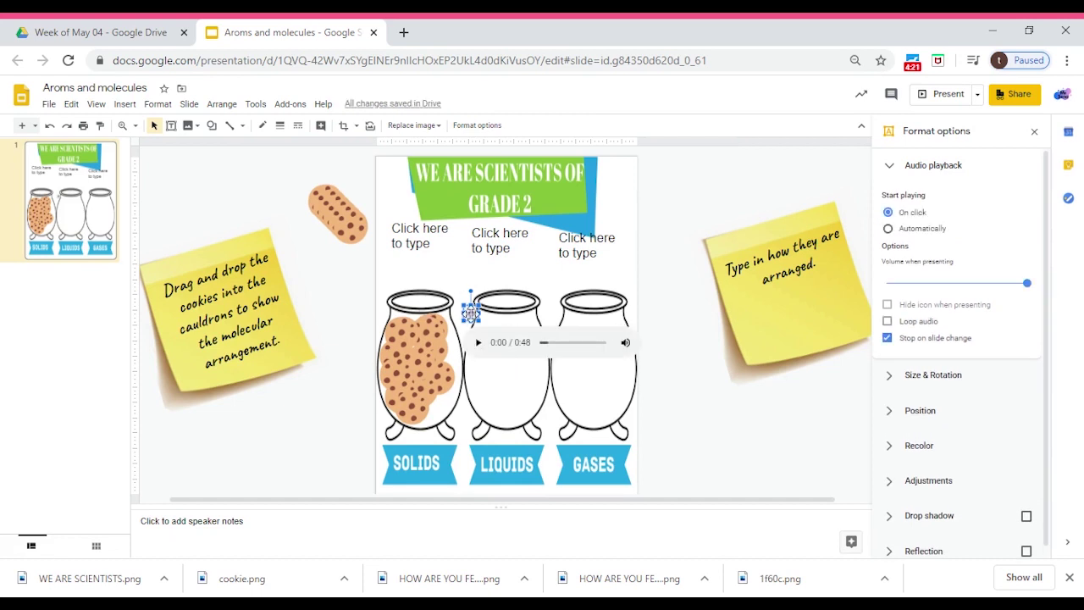
Move the speaker icon from the slide centre onto the right-hand sticky note
drag(471, 313, 799, 329)
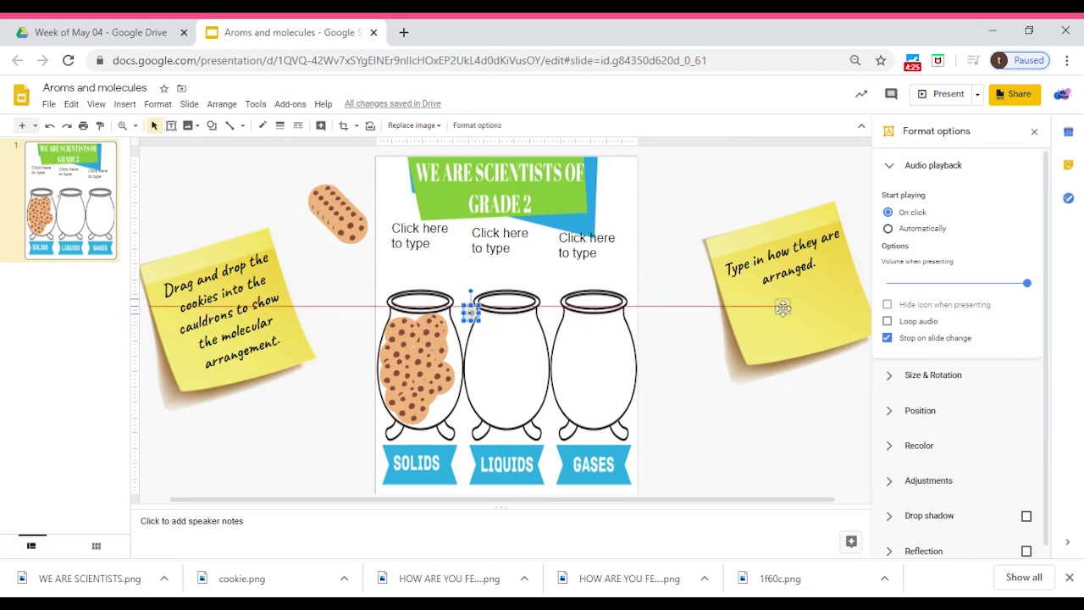
mouse_move(799, 329)
mouse_down()
mouse_move(782, 309)
mouse_move(830, 352)
mouse_move(807, 306)
mouse_up()
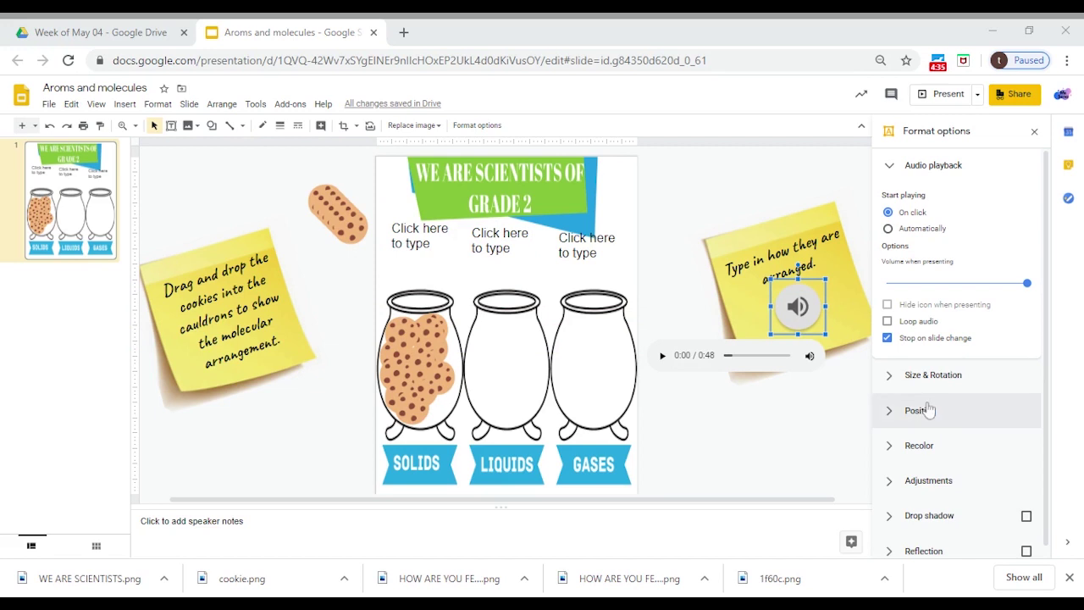
scroll(923, 411, down, 1)
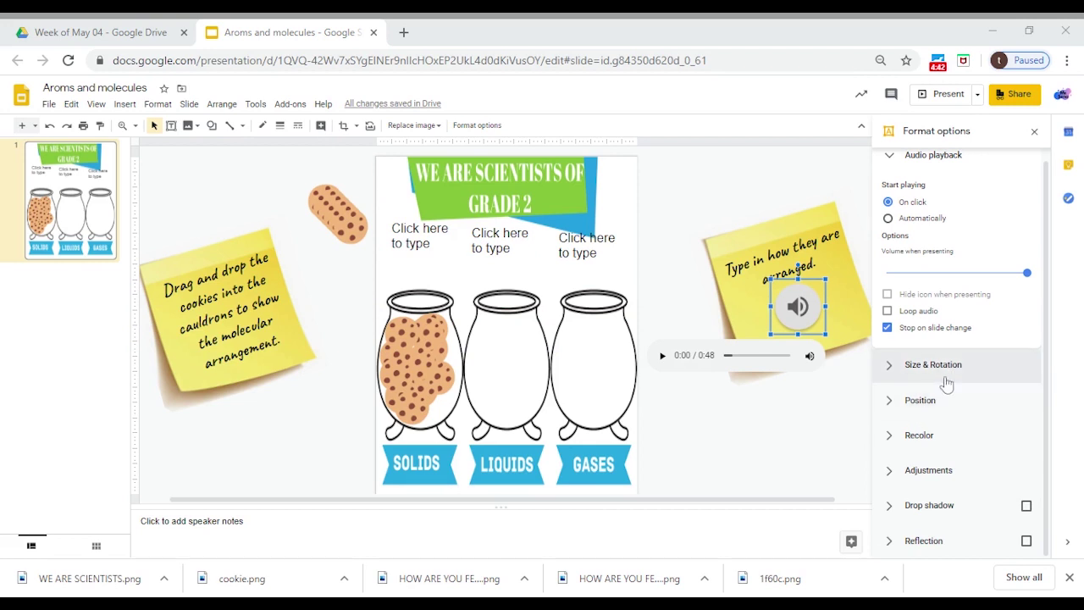
Recolour the audio icon with the Negative option so it appears dark
click(922, 436)
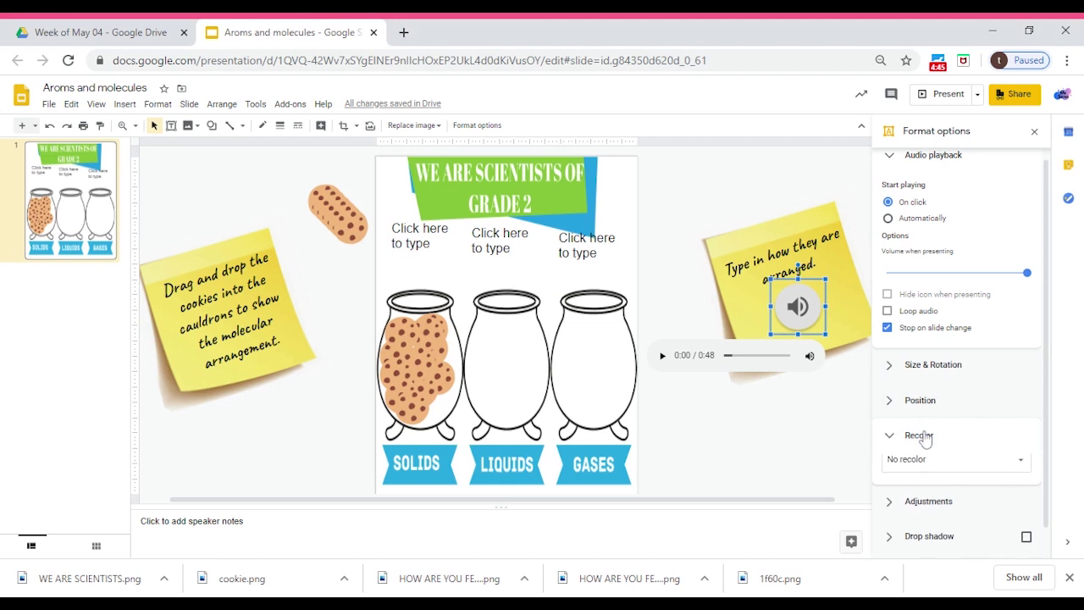
click(923, 468)
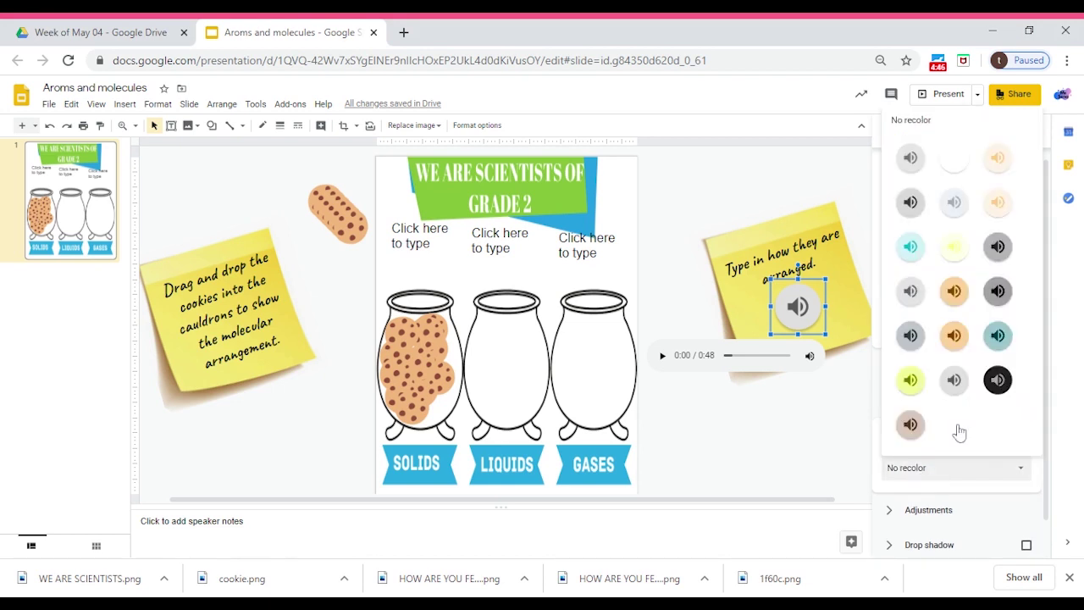
click(1002, 380)
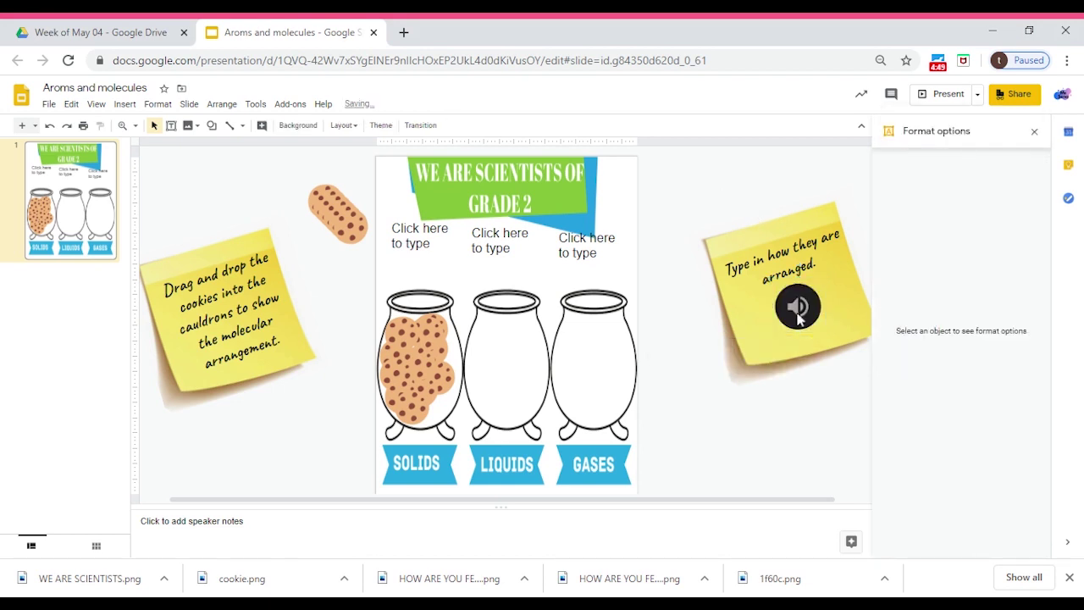
Tilt the audio icon slightly on the sticky note and preview its playback
click(799, 292)
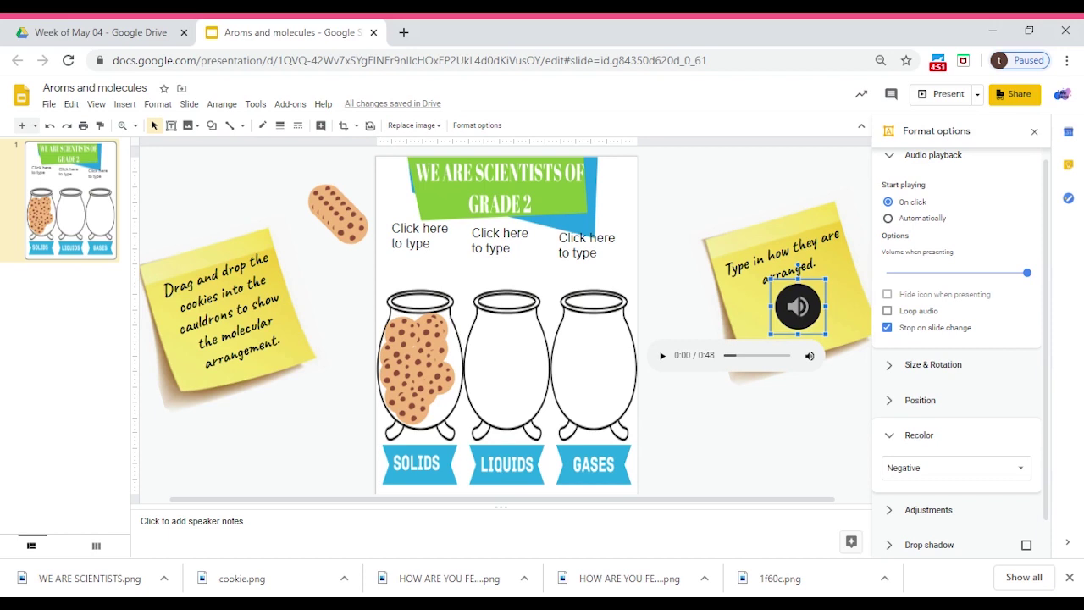
drag(798, 267, 793, 268)
click(737, 438)
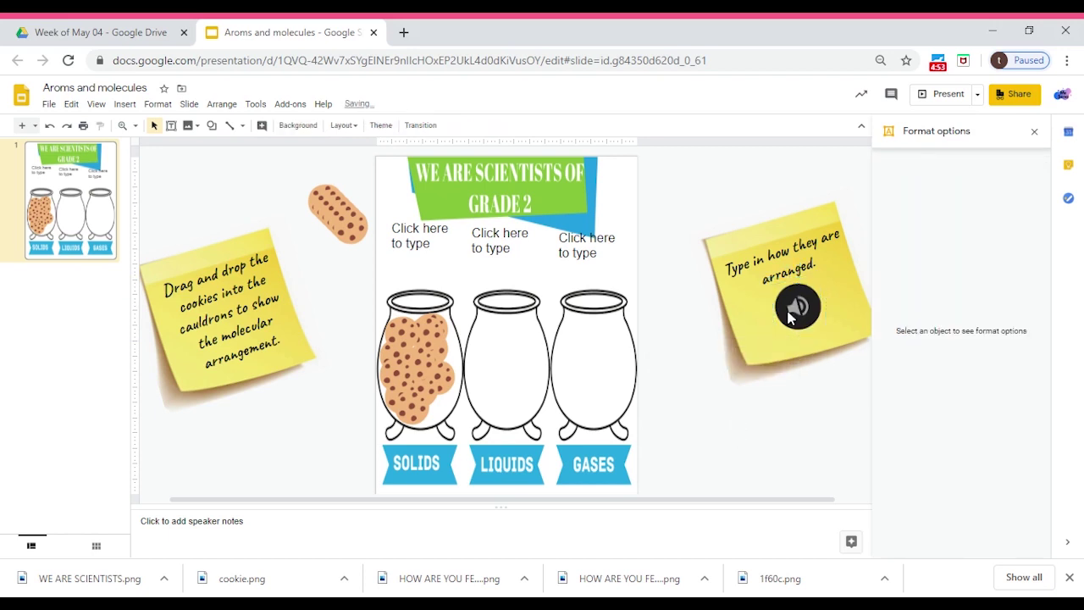
click(797, 309)
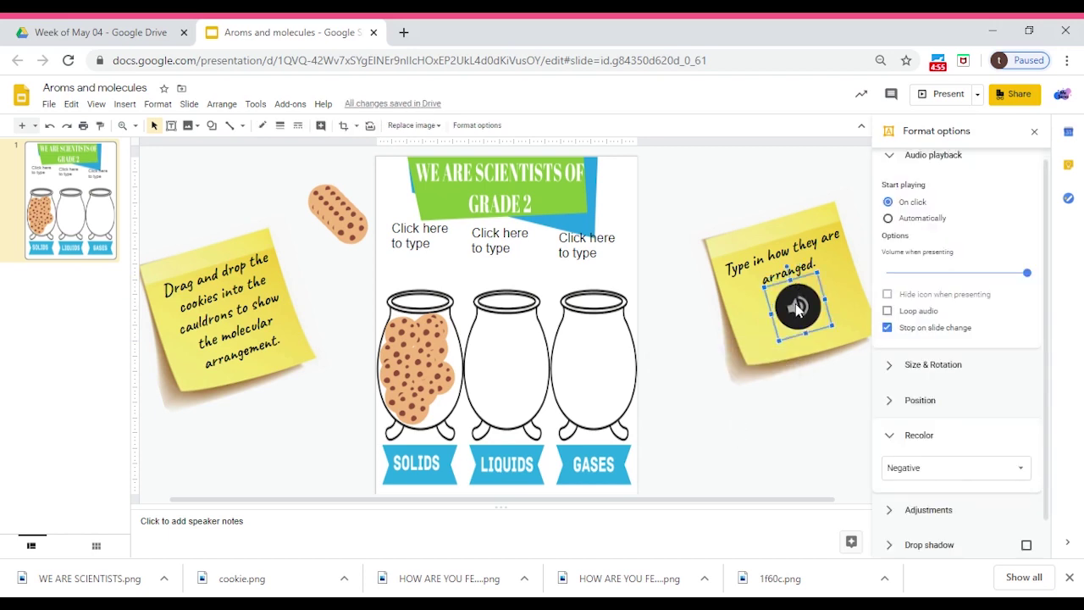
click(797, 310)
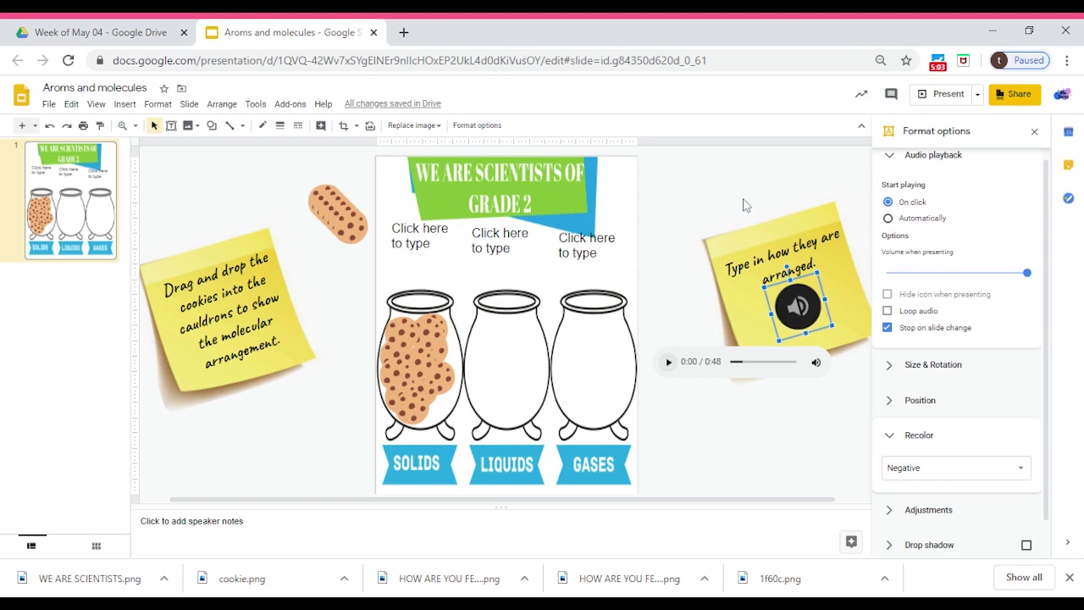
click(744, 203)
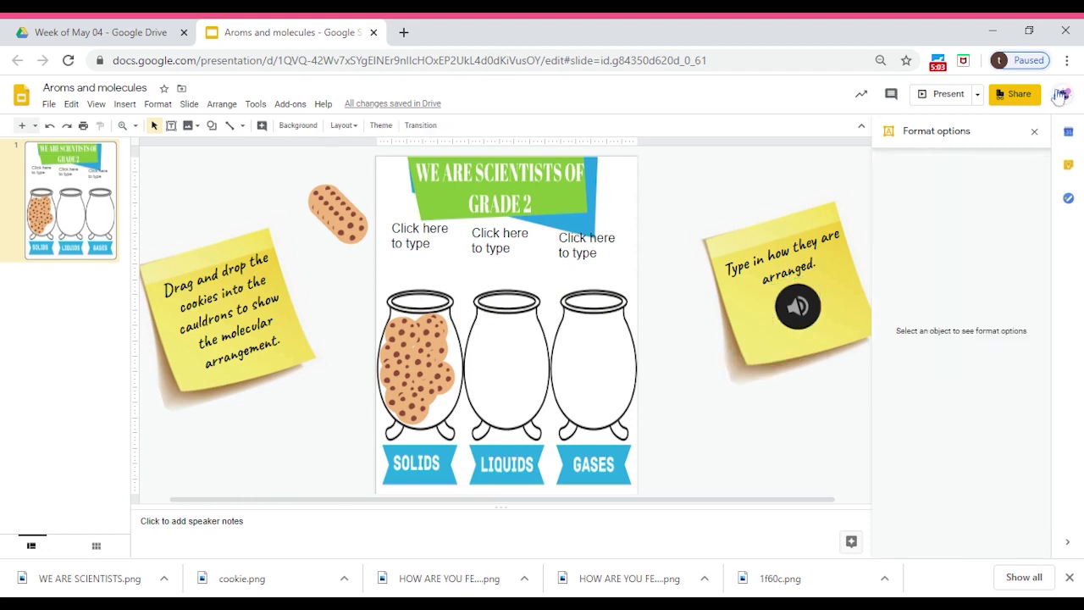
Close the Format options sidebar
click(1034, 133)
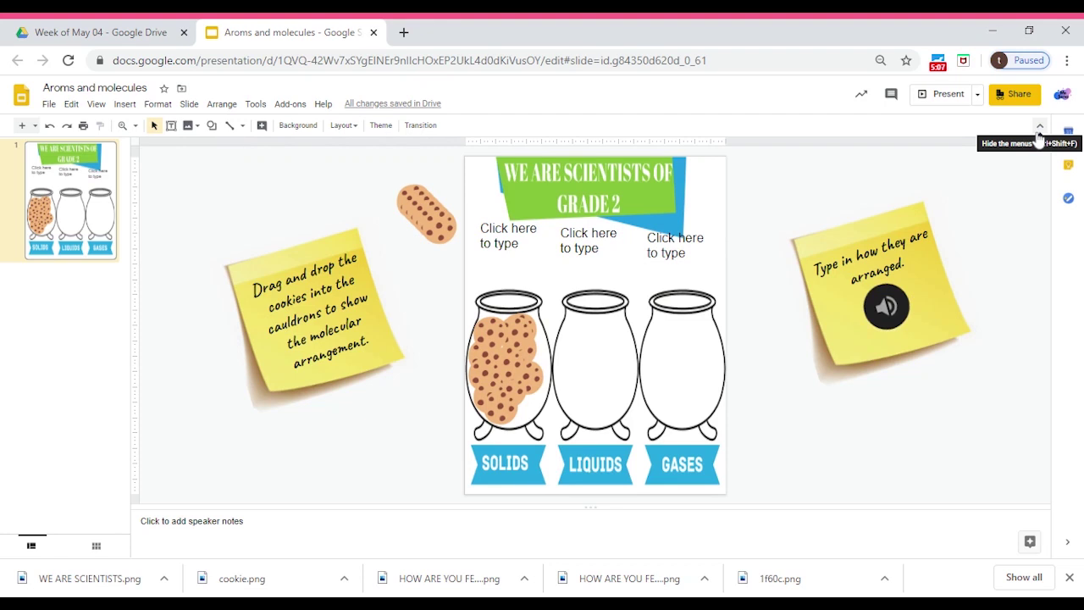